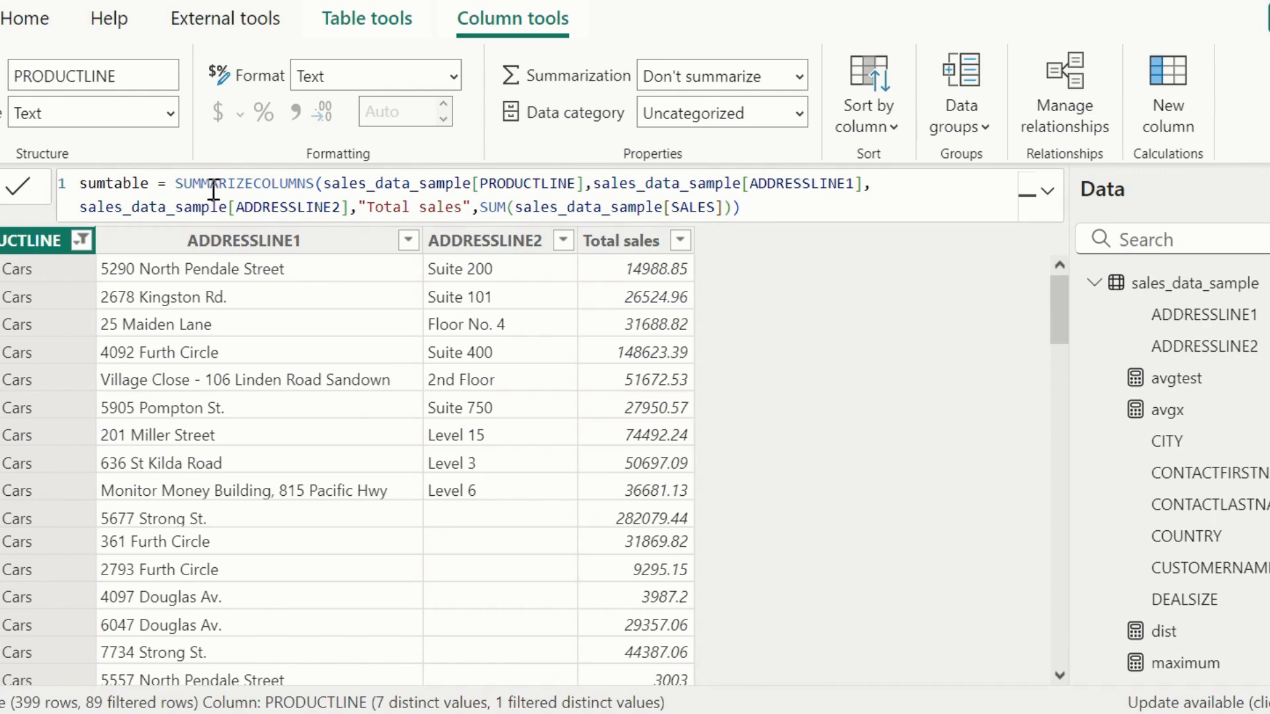
Examine the sumtable SUMMARIZECOLUMNS formula, including its PRODUCTLINE grouping column and the "Total sales" SUM expression.
drag(79, 185, 316, 186)
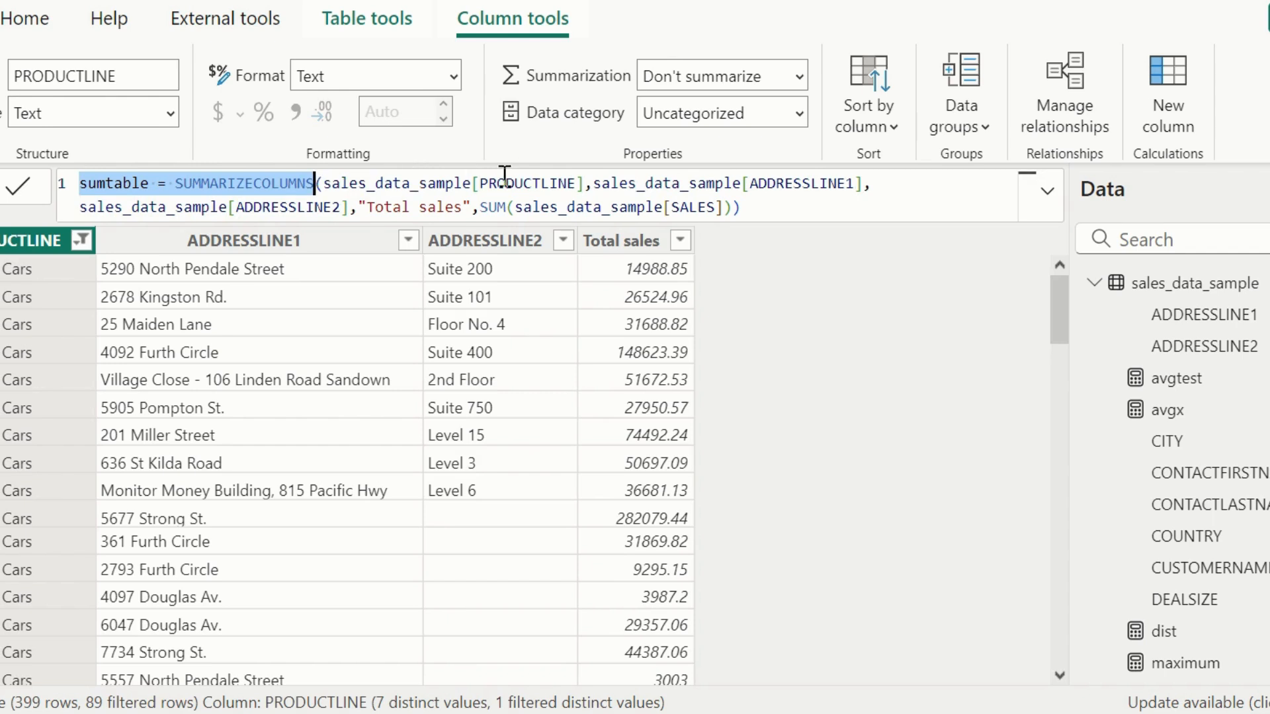
click(323, 185)
drag(323, 184, 582, 180)
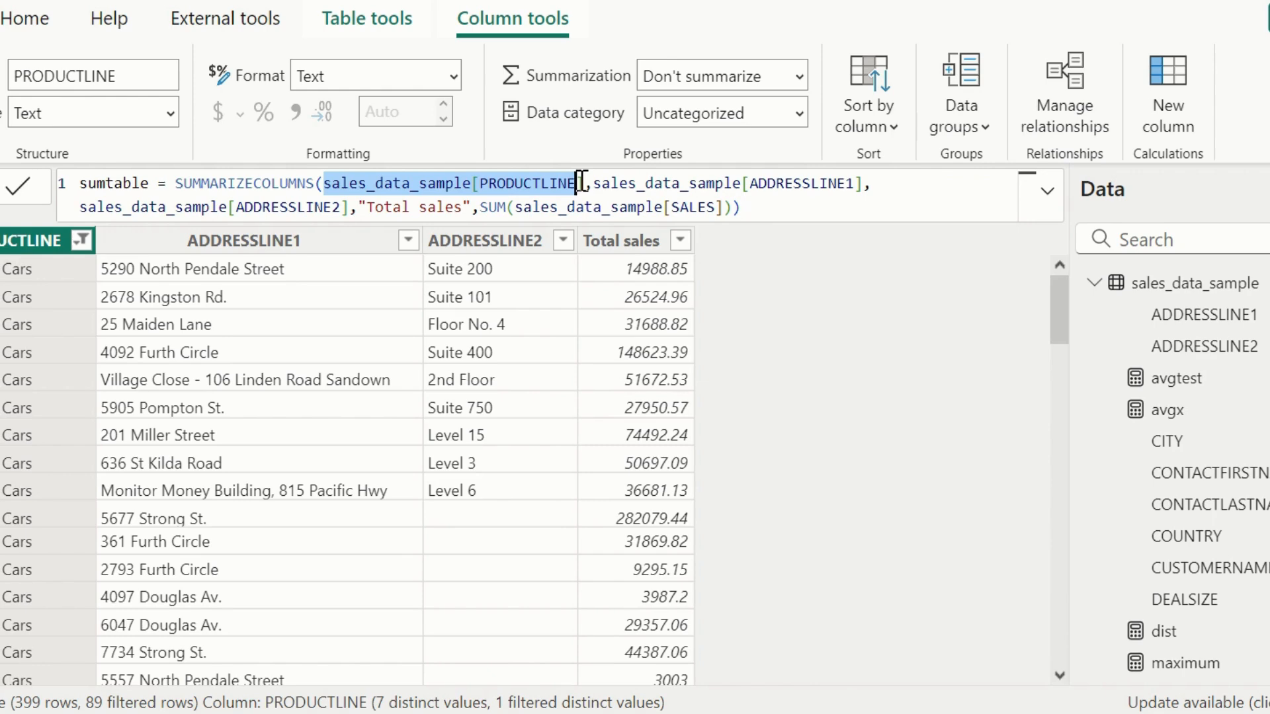
click(537, 191)
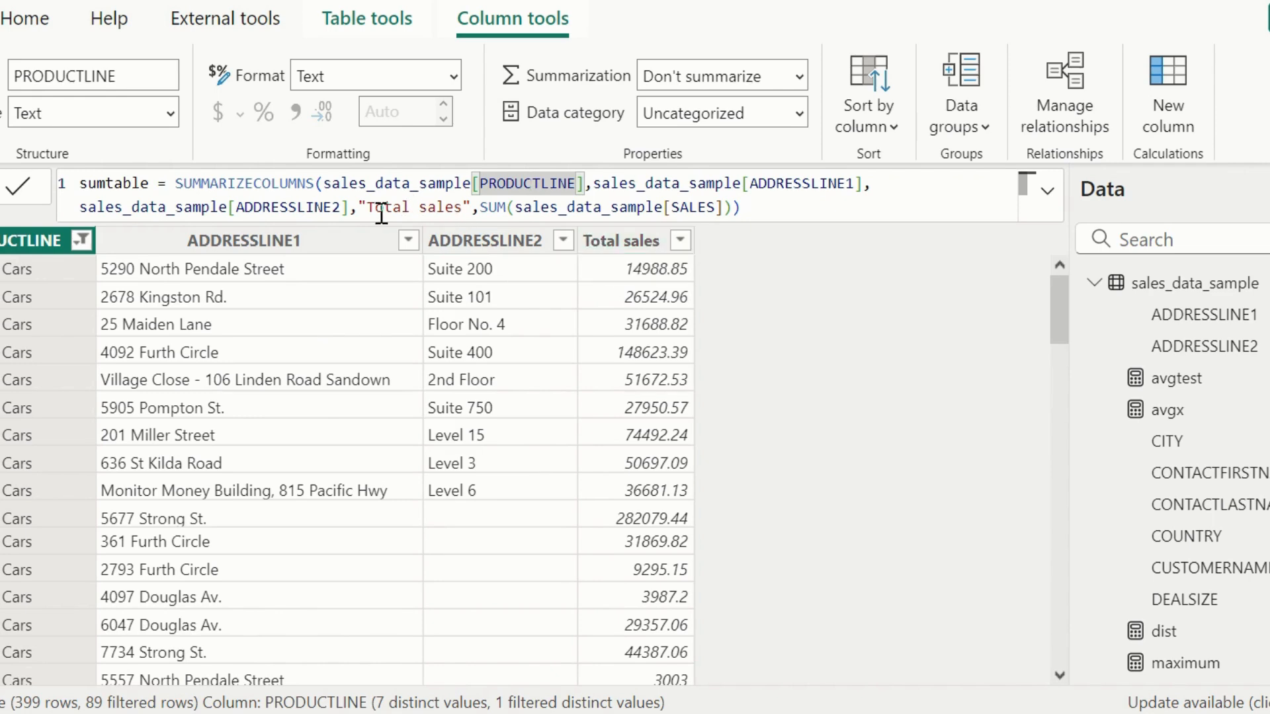
drag(359, 207, 719, 224)
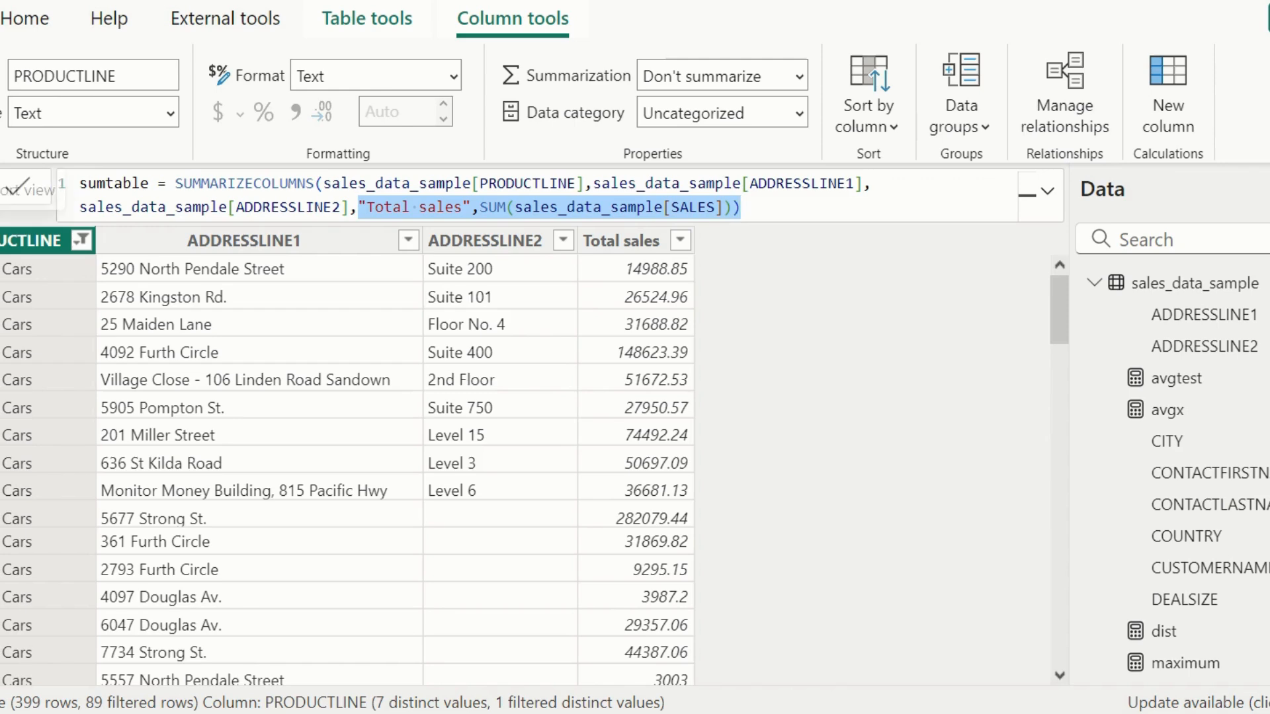
click(1, 190)
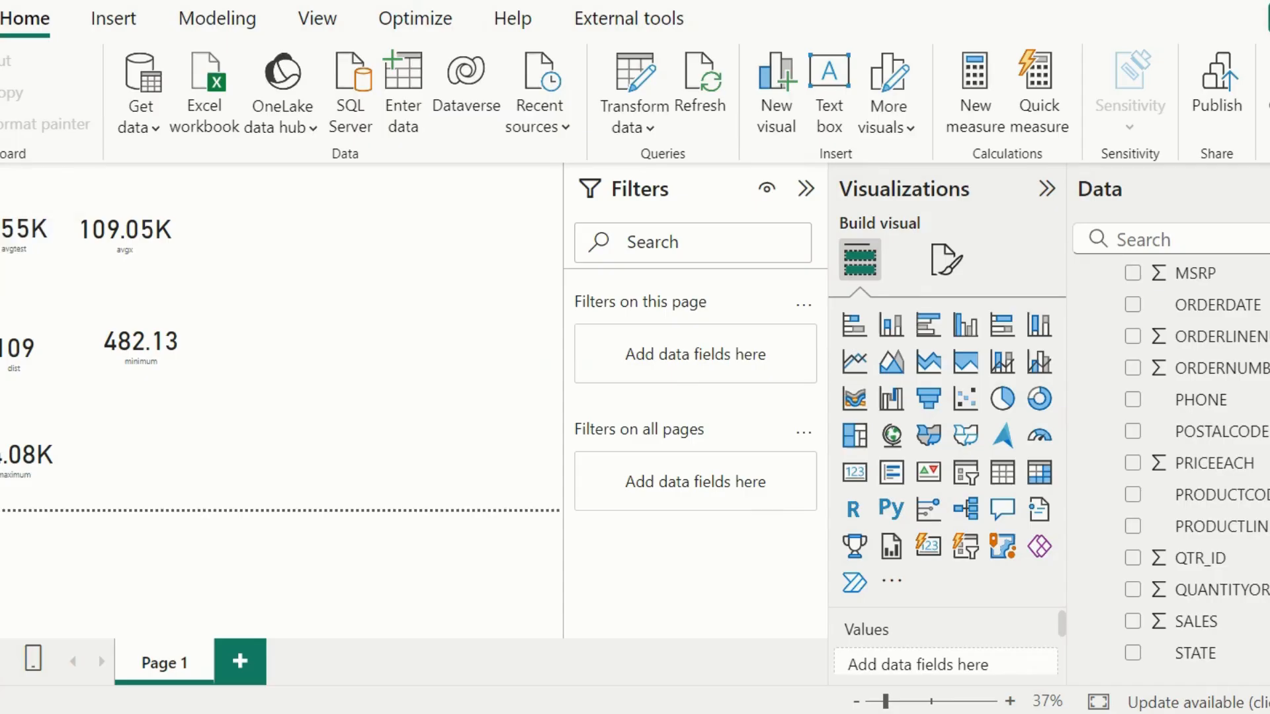
click(1, 243)
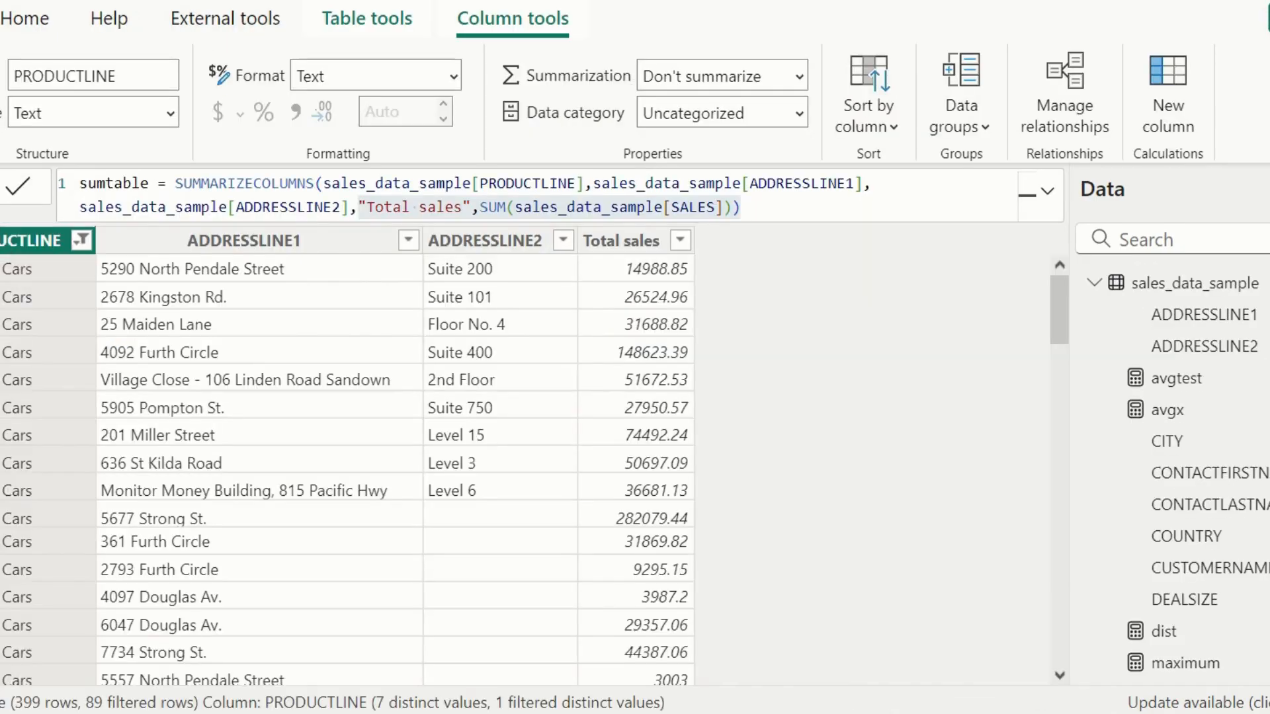
In the report view, start a new measure named convertedvalue that uses the CONVERT function.
click(1, 190)
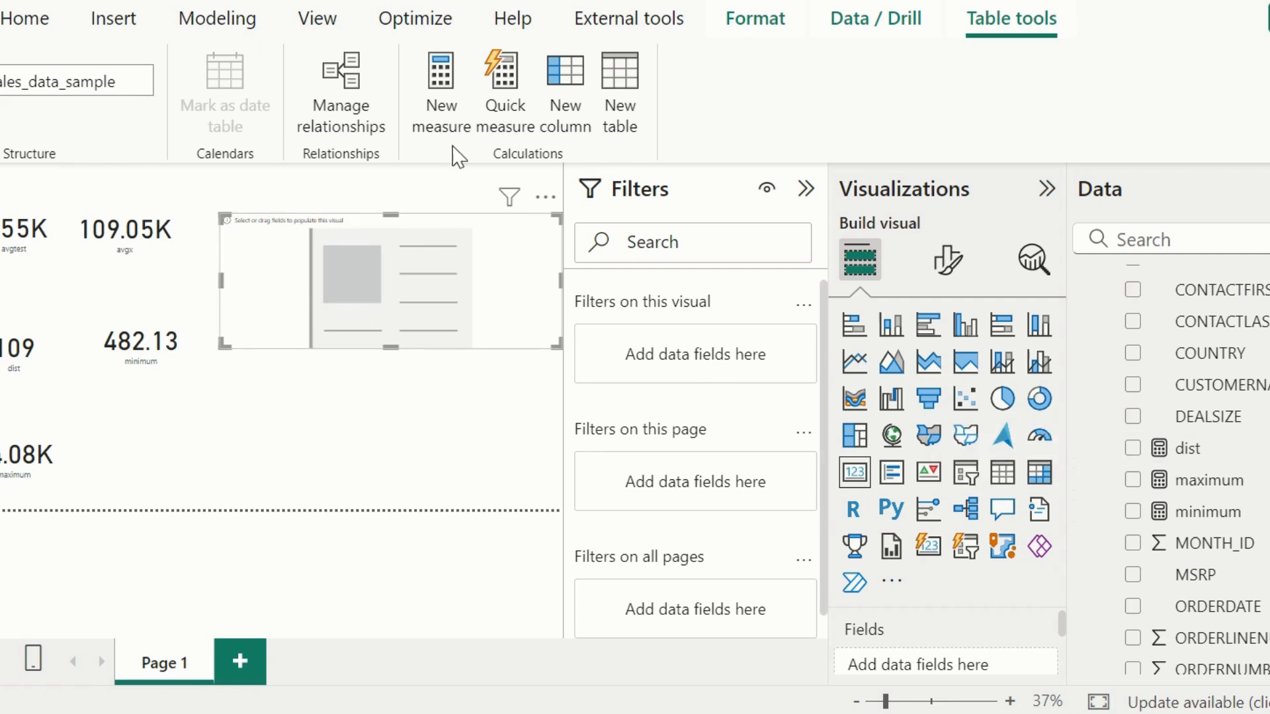
click(442, 116)
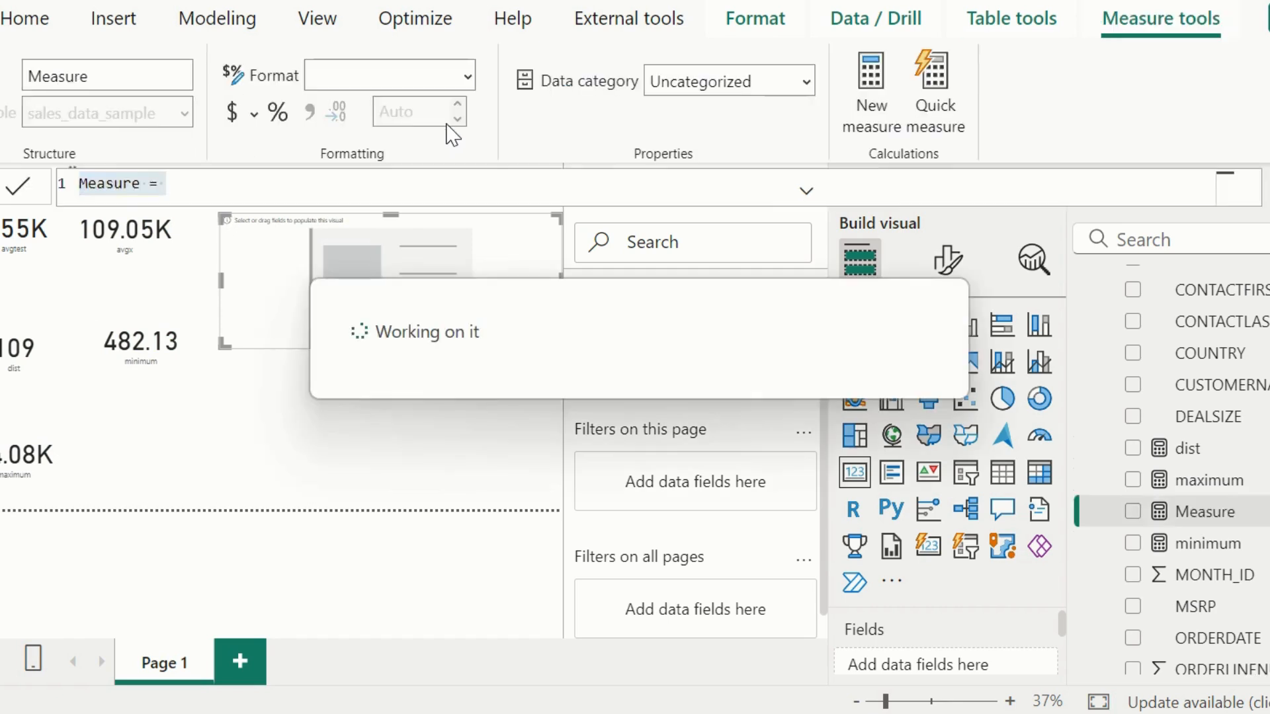
key(BackSpace)
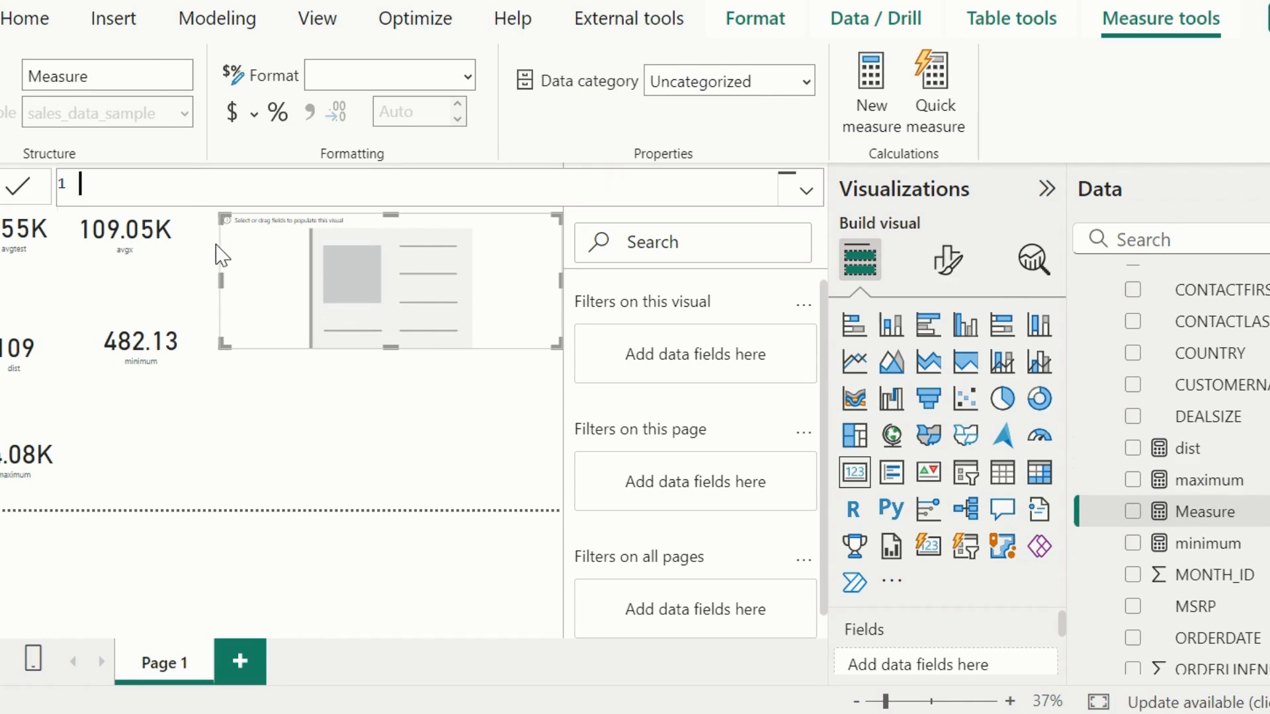
text(conver)
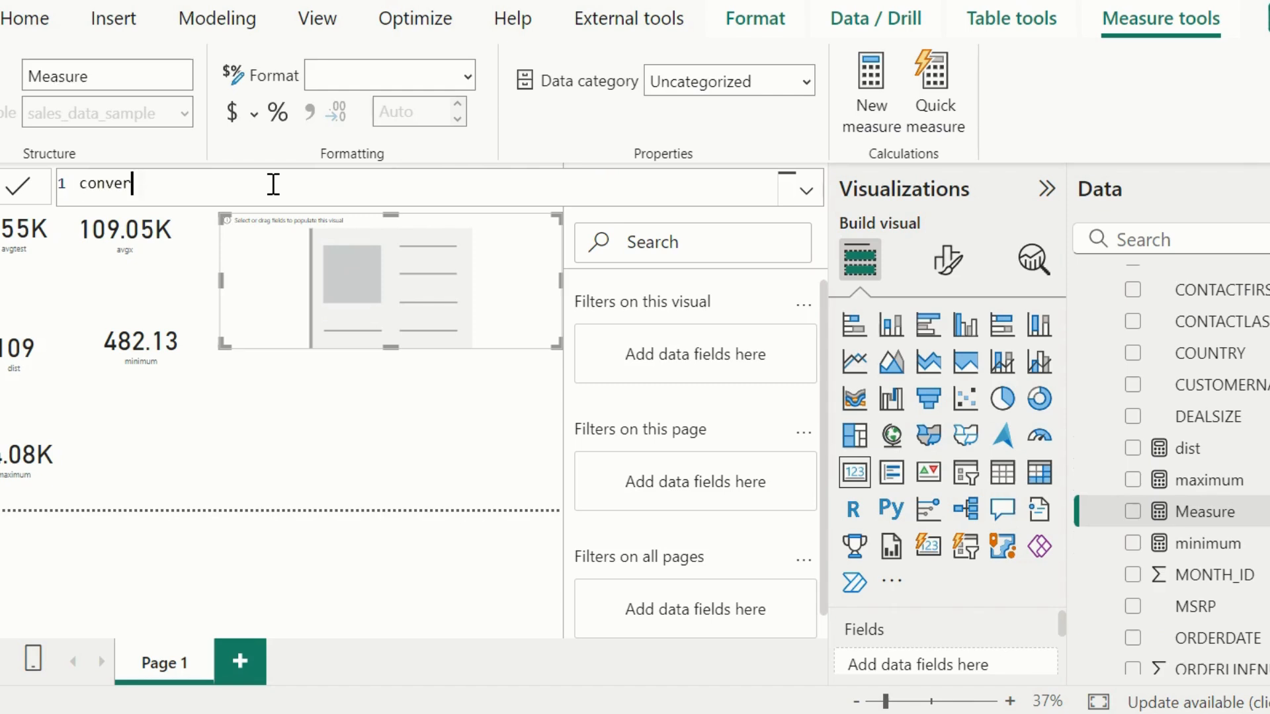
text(tedvalu)
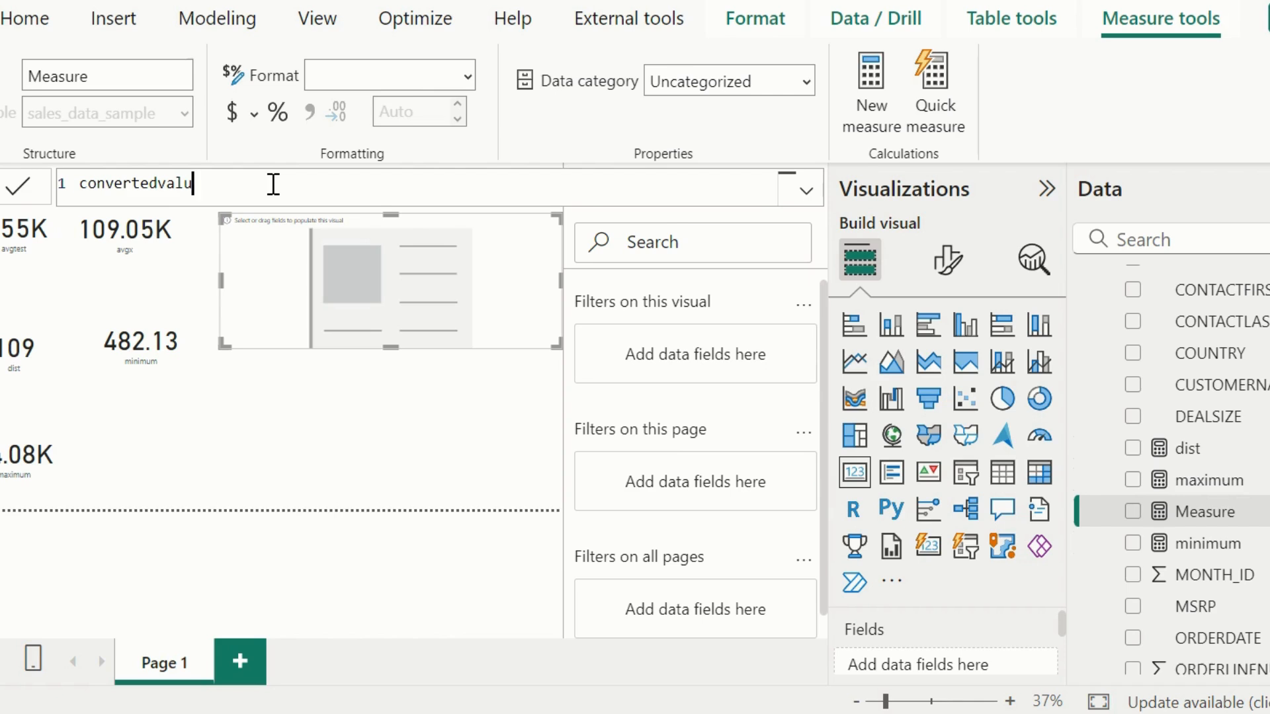
text(e=co)
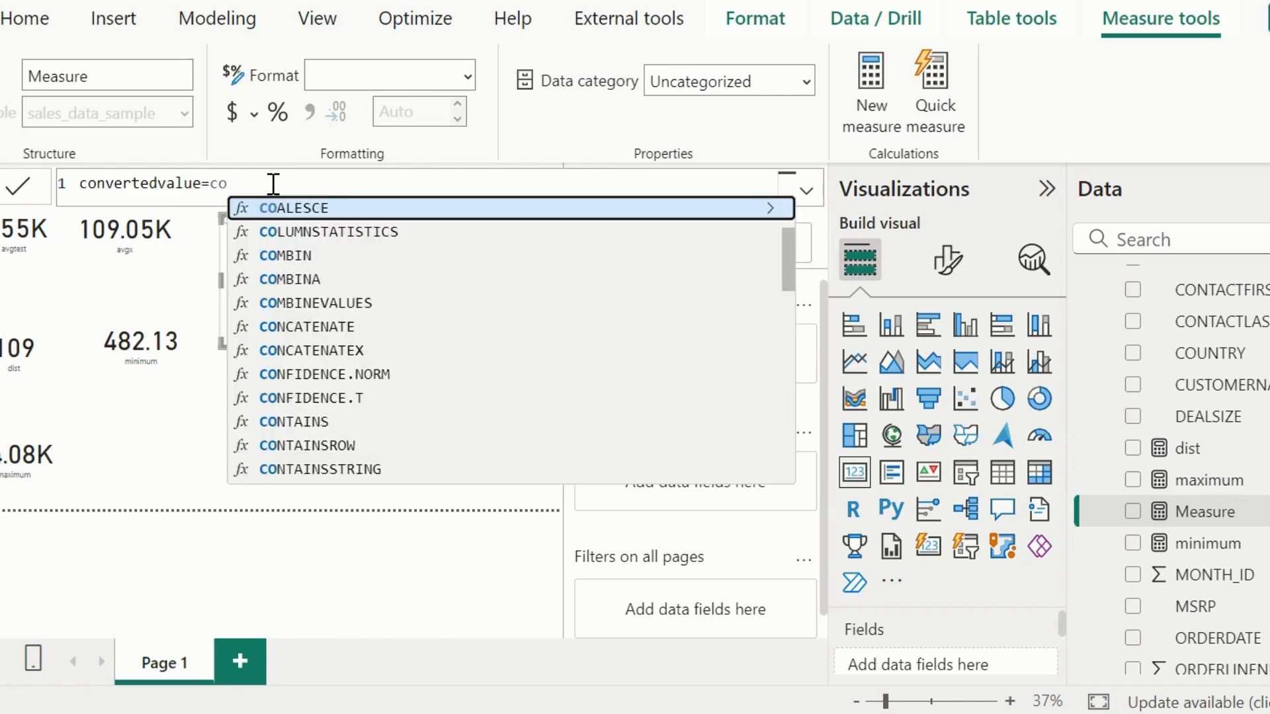
text(nv)
key(Tab)
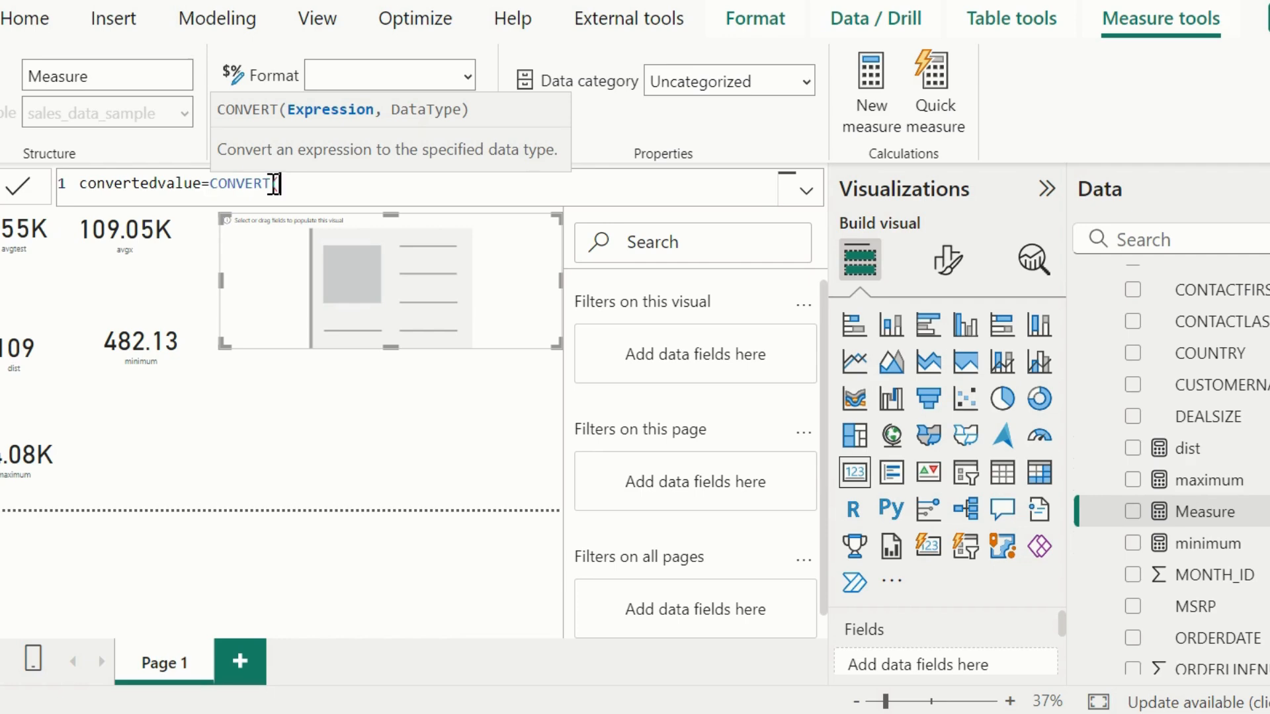
Complete the measure formula as CONVERT([avgx],STRING), commit it, and add convertedvalue to the empty card visual.
text(av)
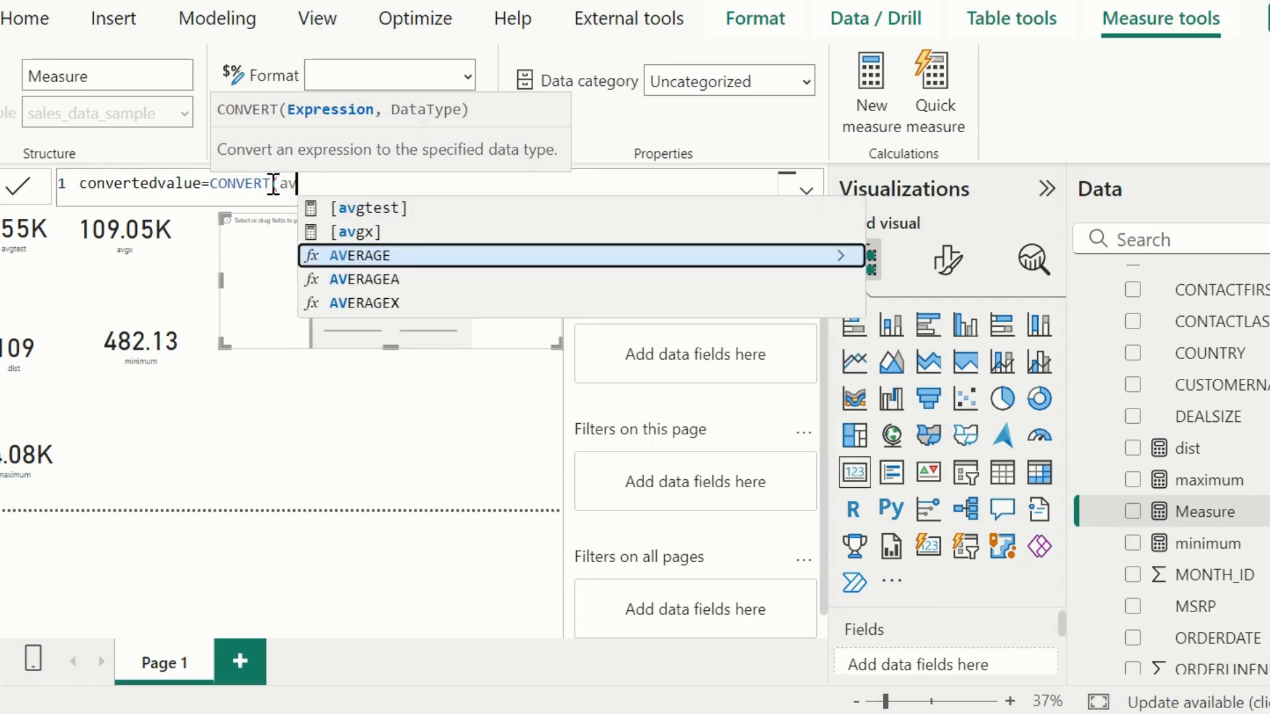
key(Up)
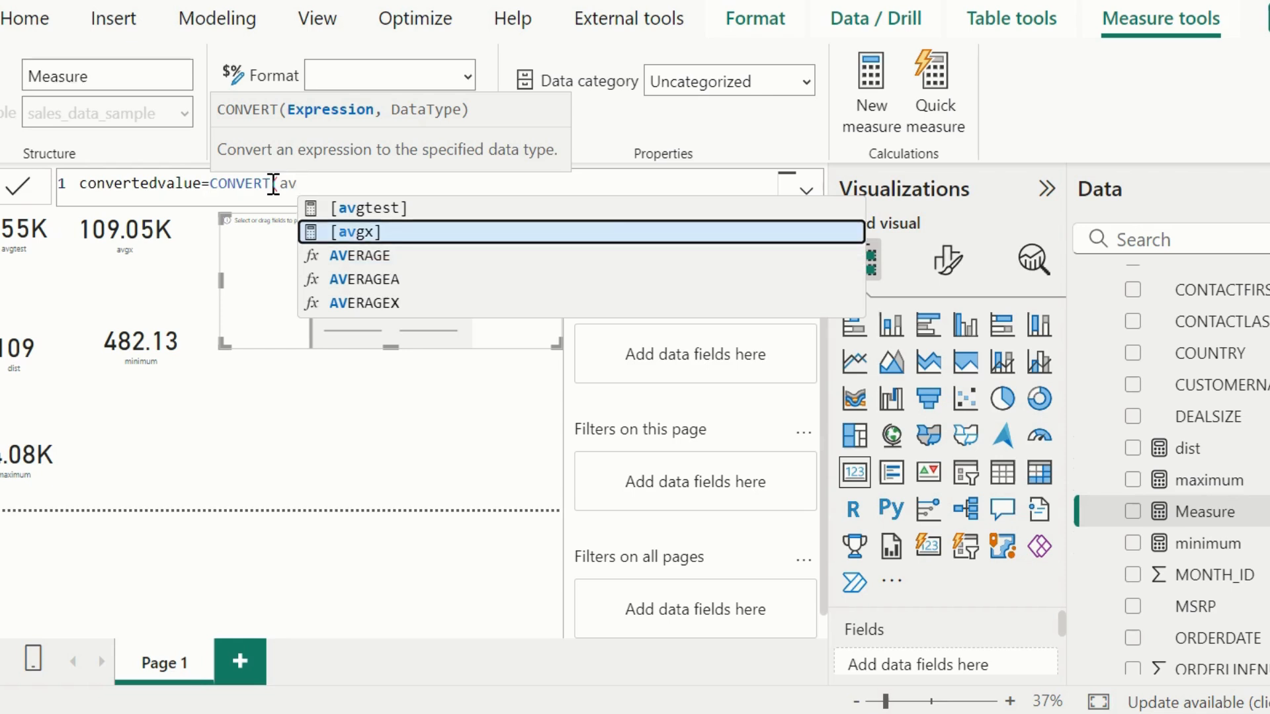
key(Tab)
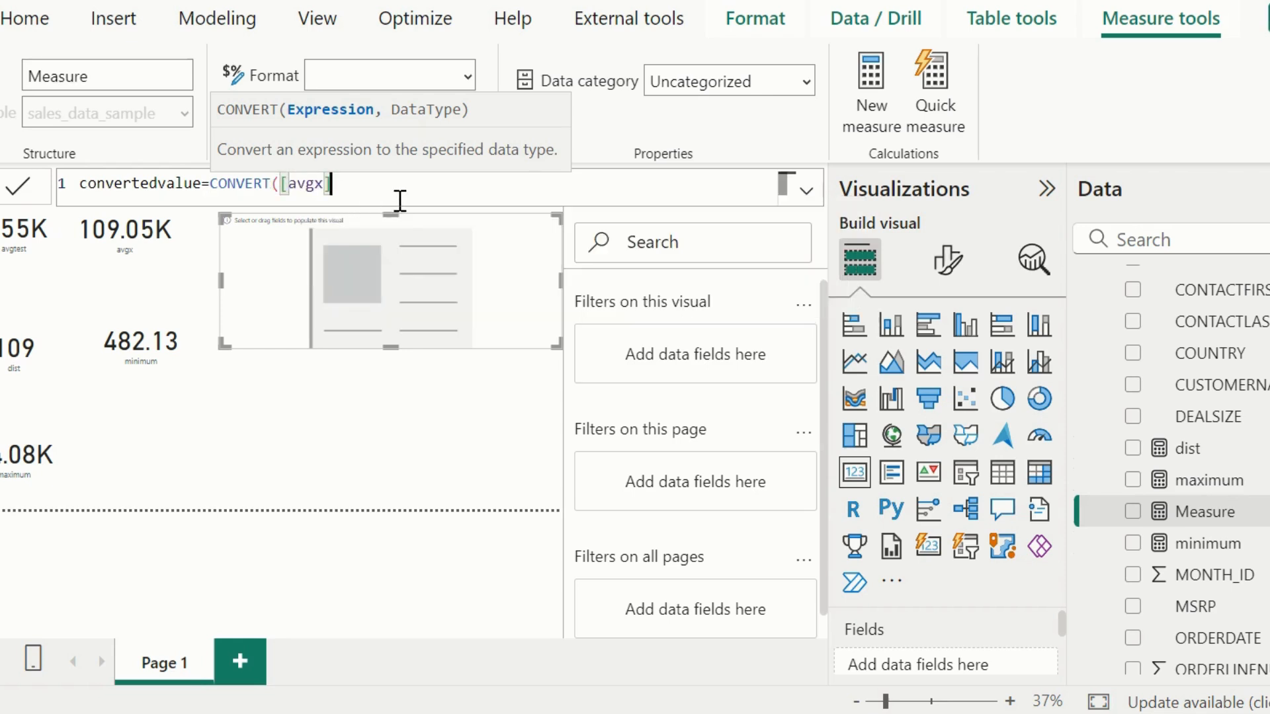
text(,)
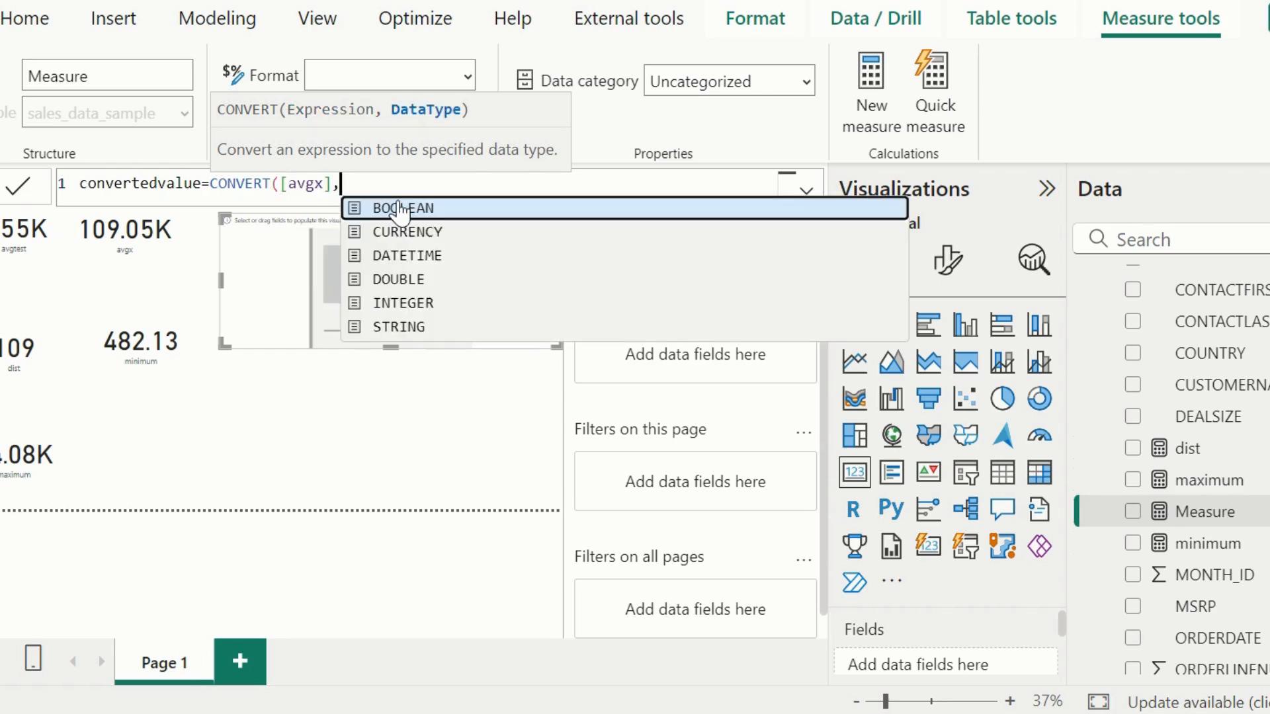
click(398, 331)
text())
key(Return)
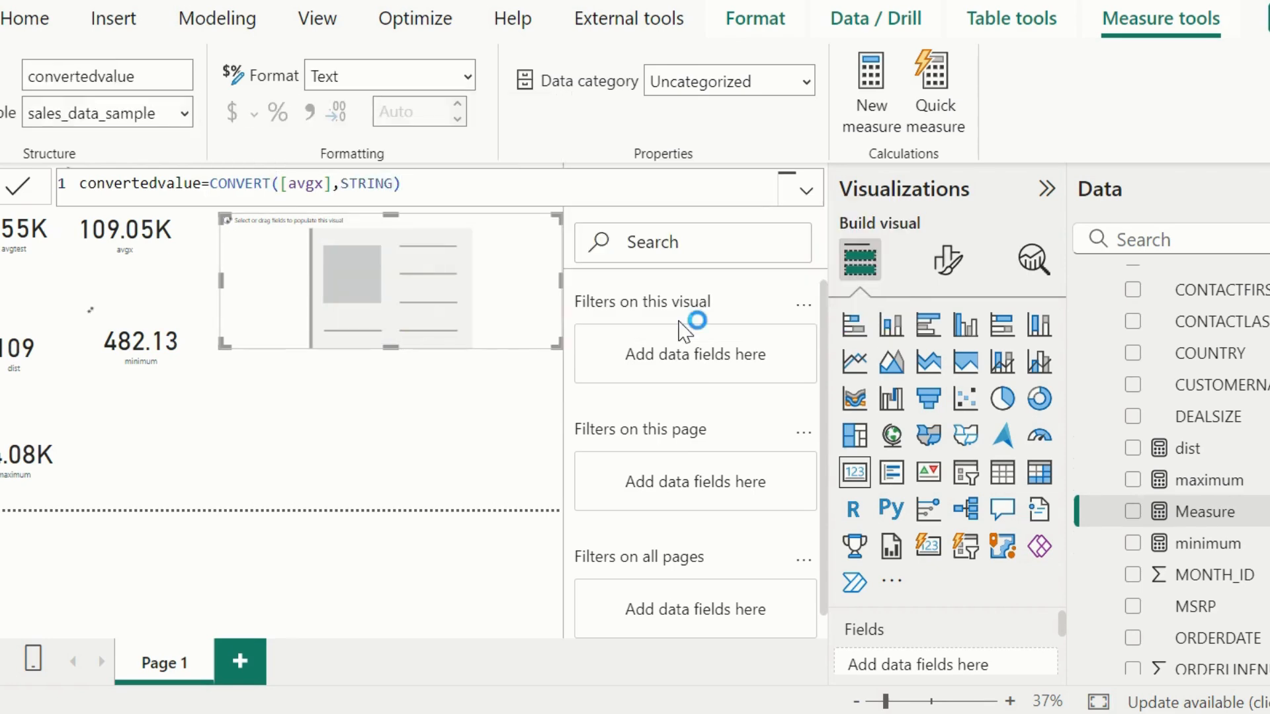
drag(1191, 353, 461, 297)
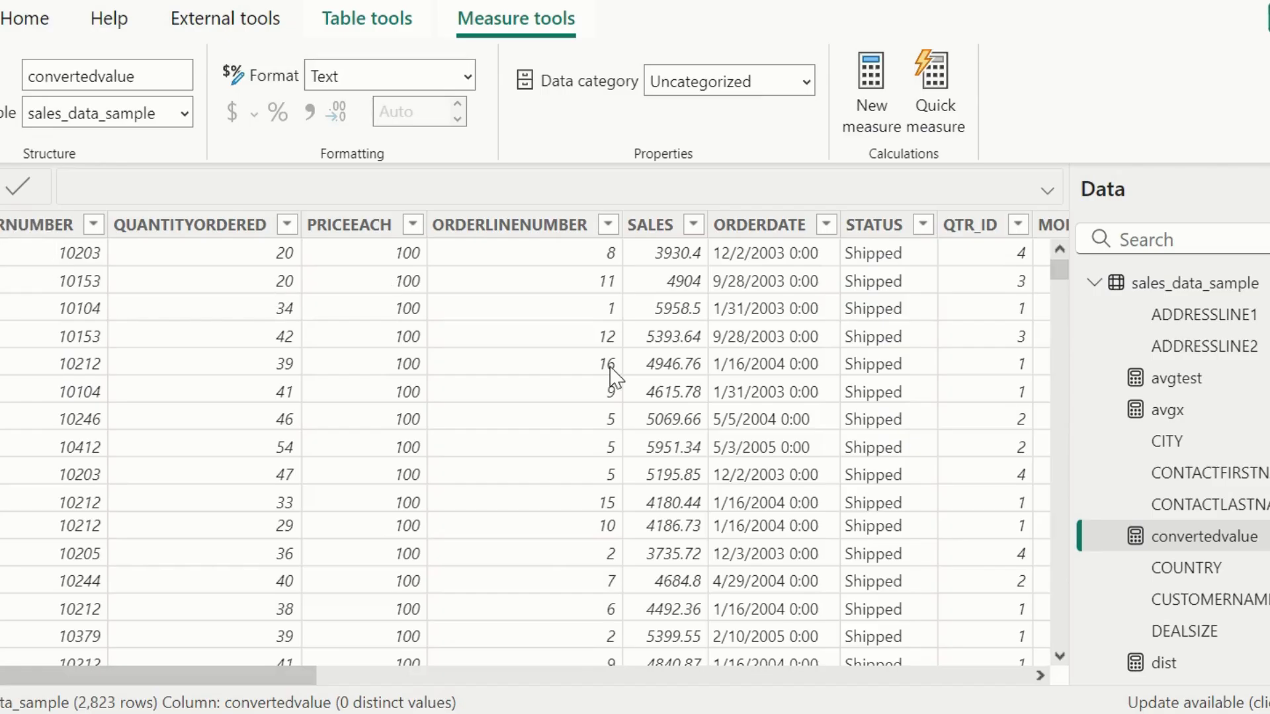
Examine the columns of the sales_data_sample table, from the order quantities and dates across to the customer fields and deal size.
scroll(582, 369, right, 10)
scroll(615, 377, left, 5)
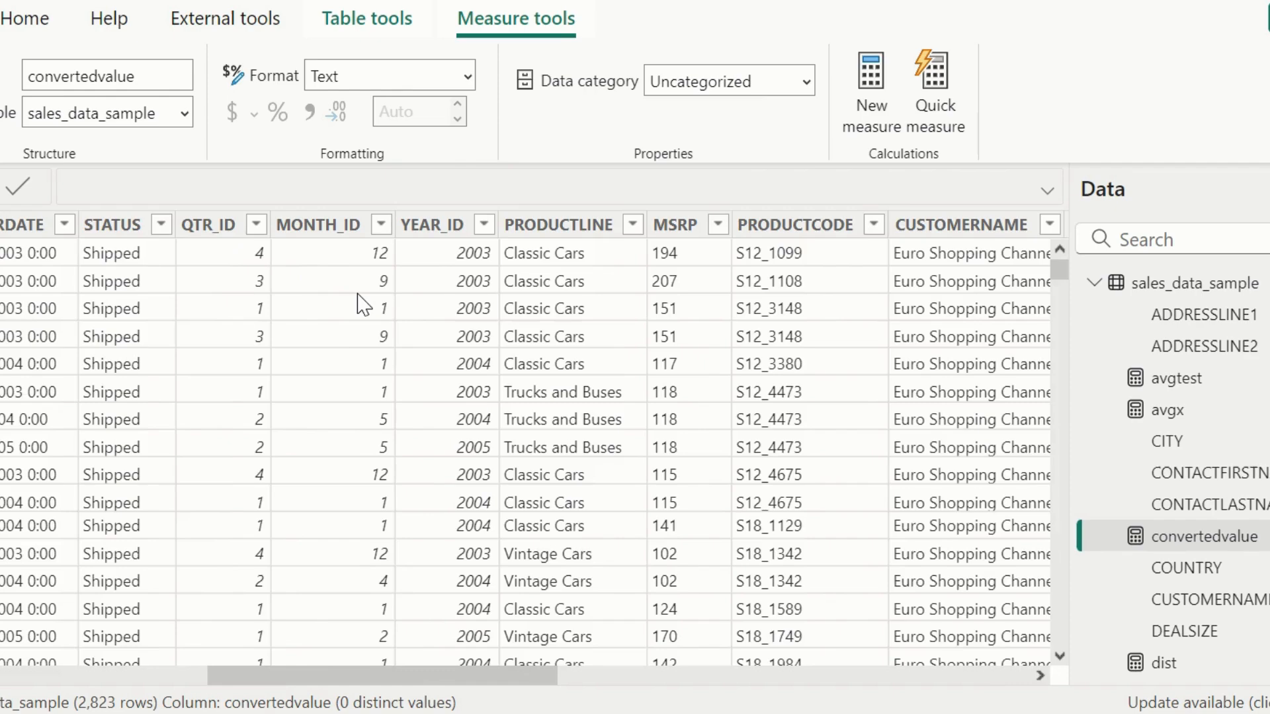
scroll(363, 305, right, 15)
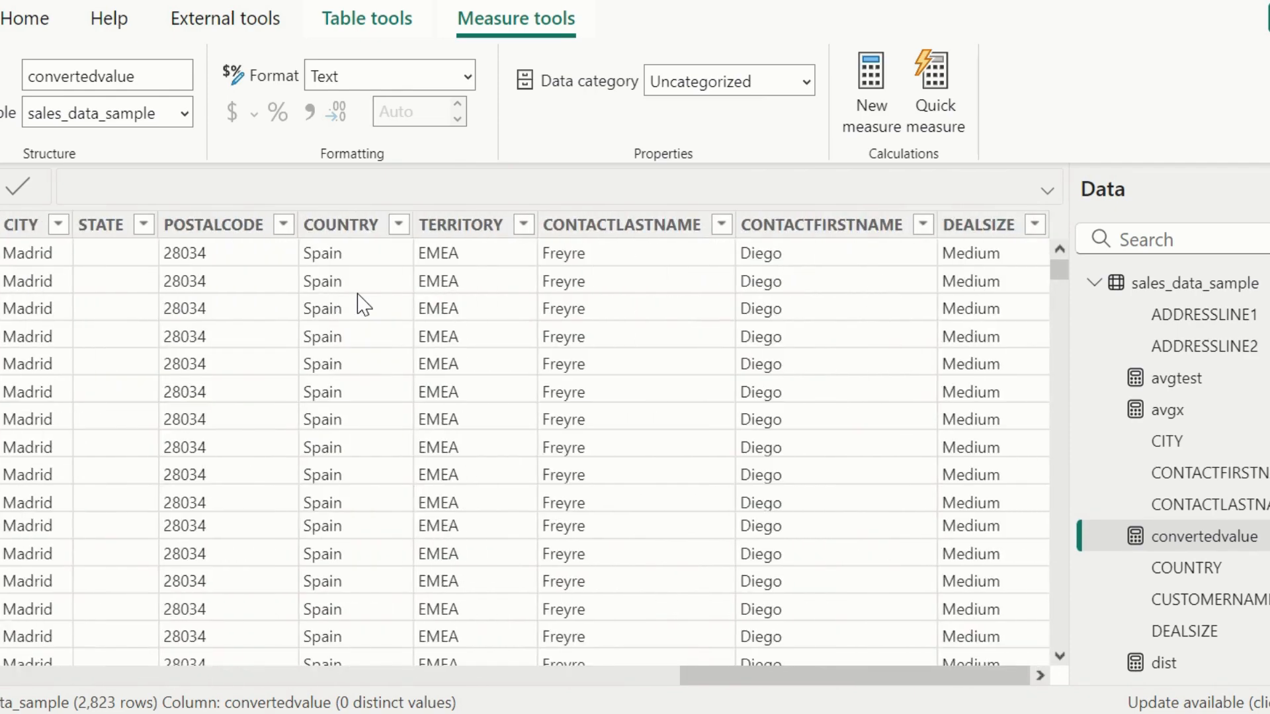
scroll(363, 304, left, 15)
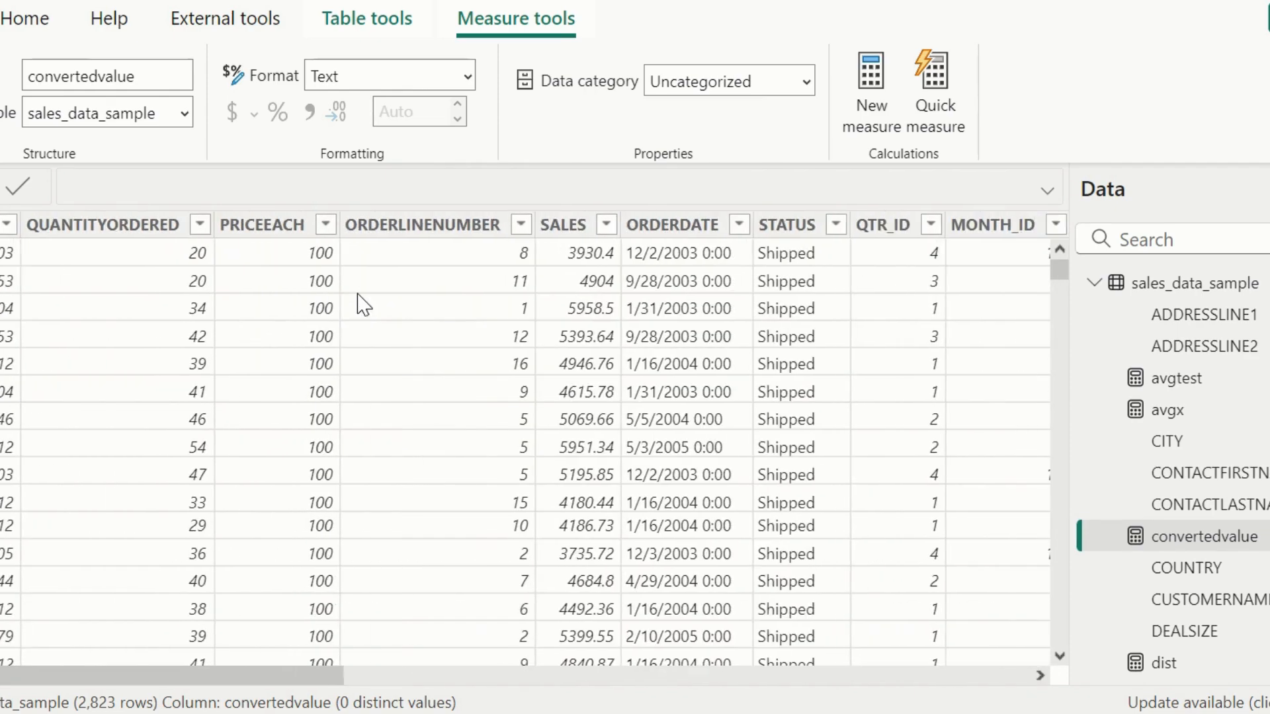
scroll(363, 305, left, 3)
scroll(363, 305, right, 2)
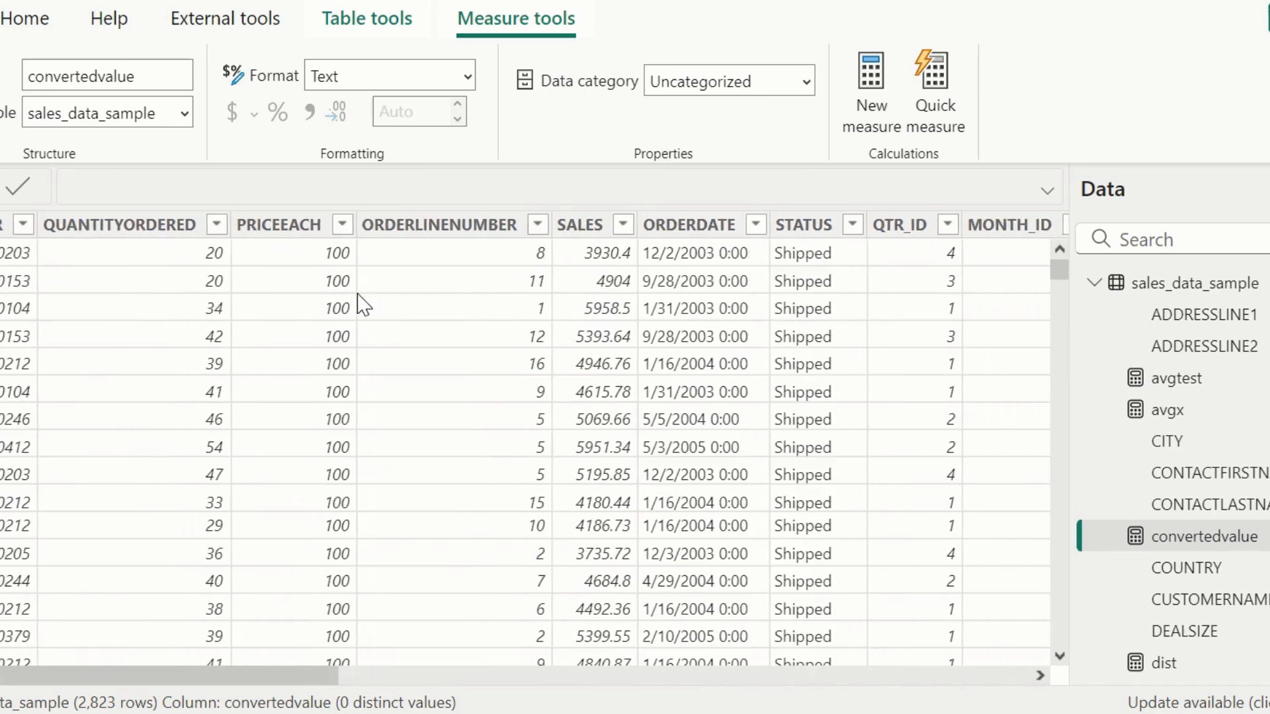
scroll(363, 305, right, 10)
scroll(363, 304, left, 3)
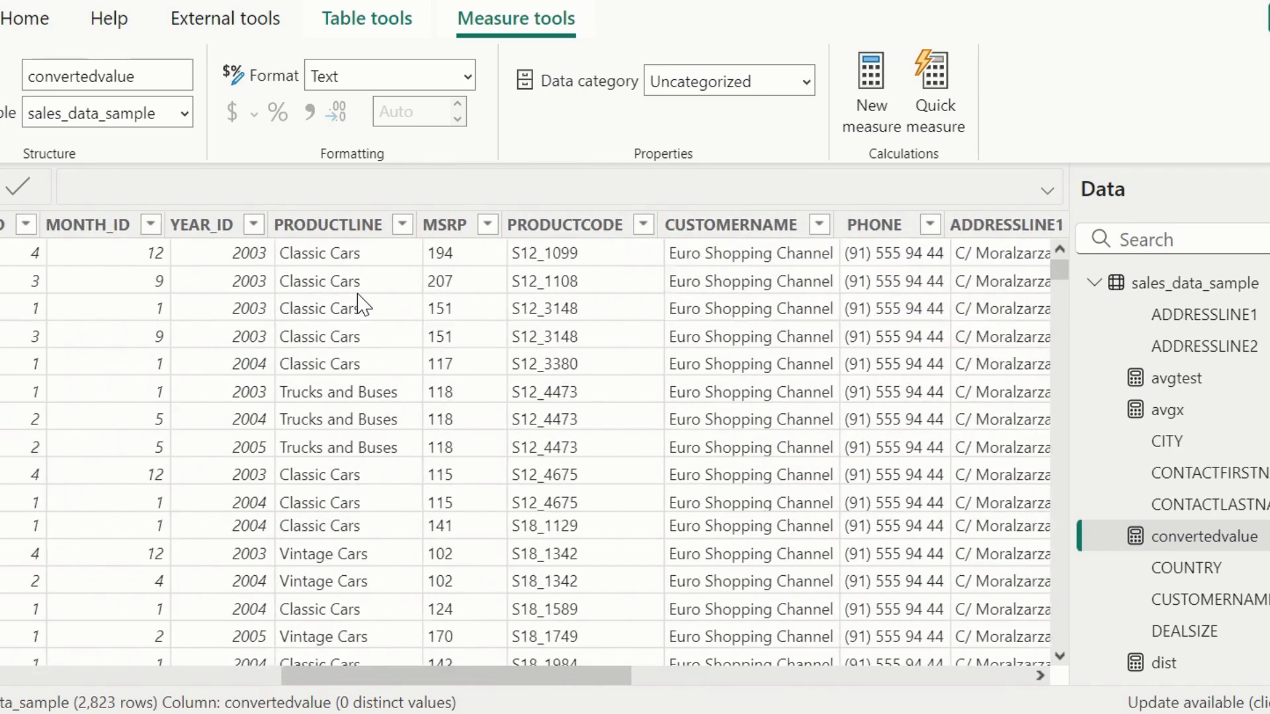
scroll(363, 304, right, 1)
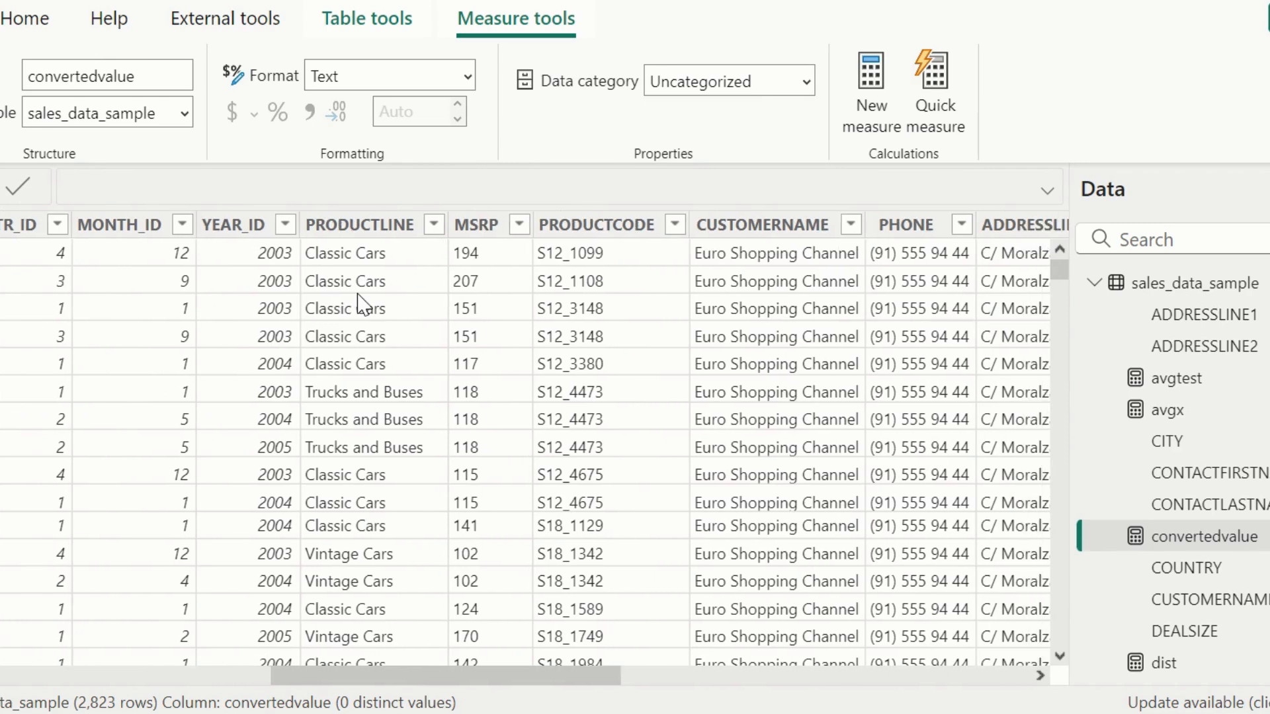
scroll(363, 305, left, 7)
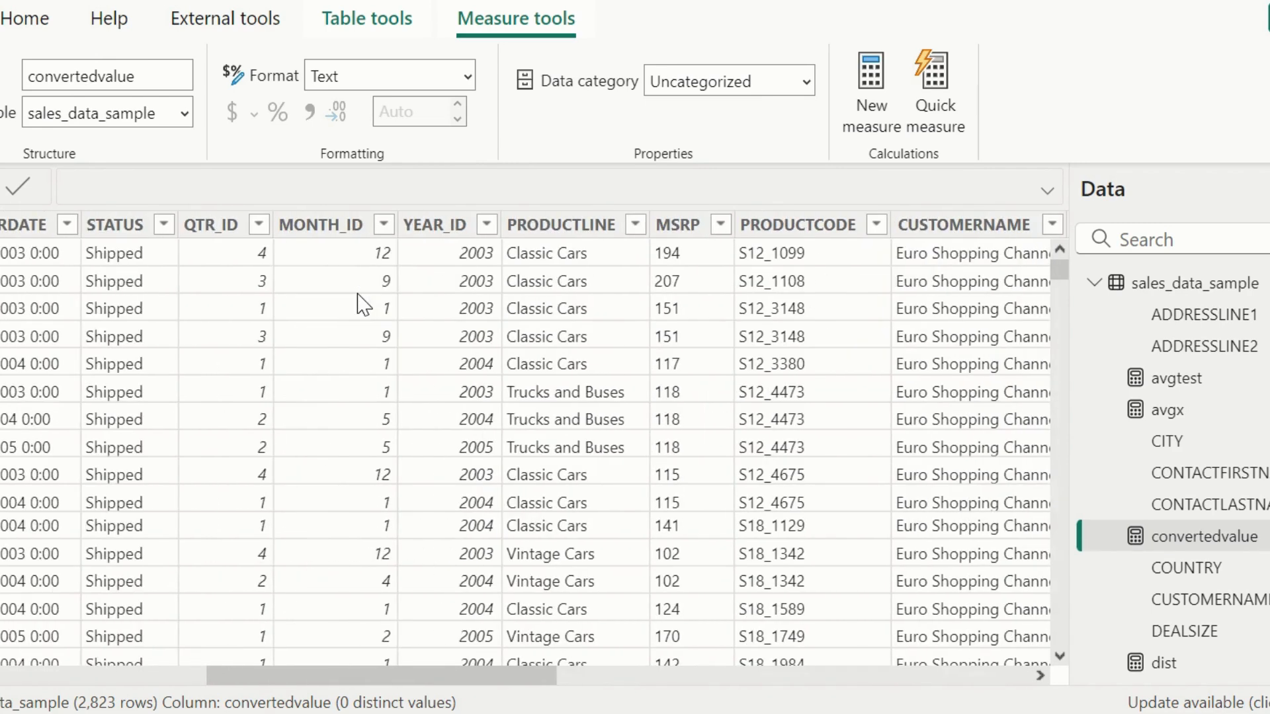
scroll(363, 305, left, 2)
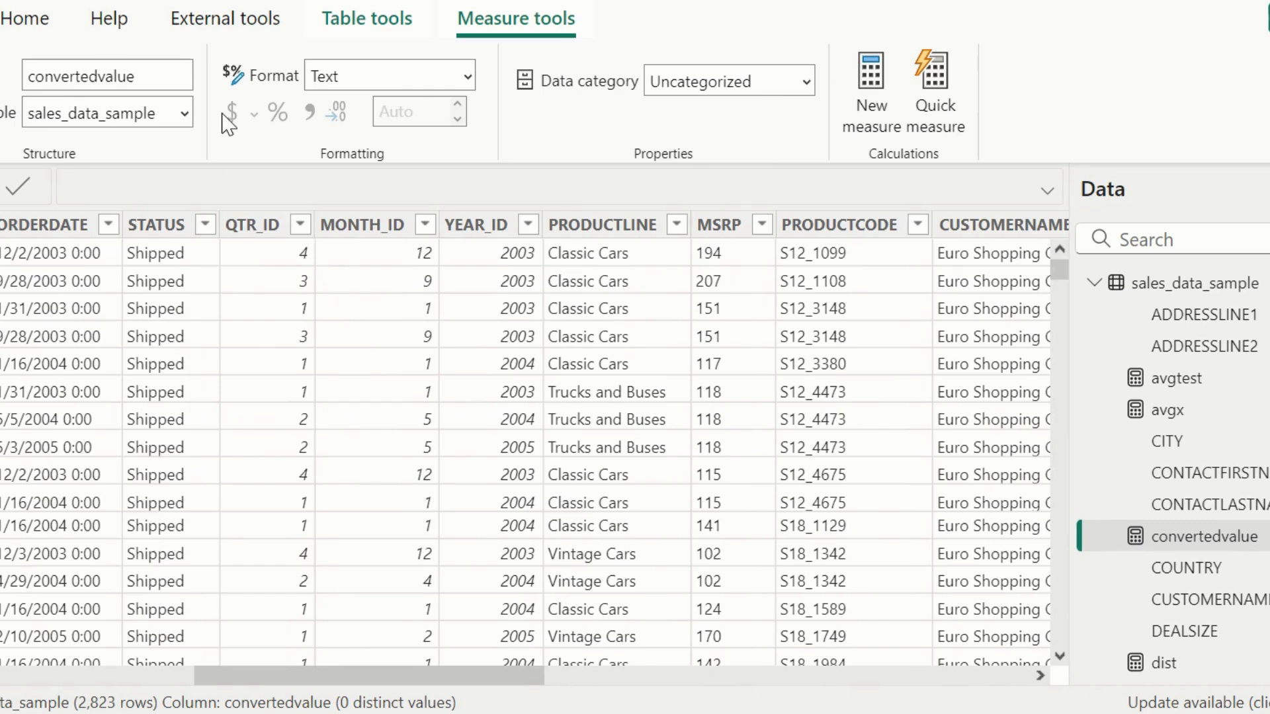
Start a manually entered table with three columns named day, month and year.
click(25, 19)
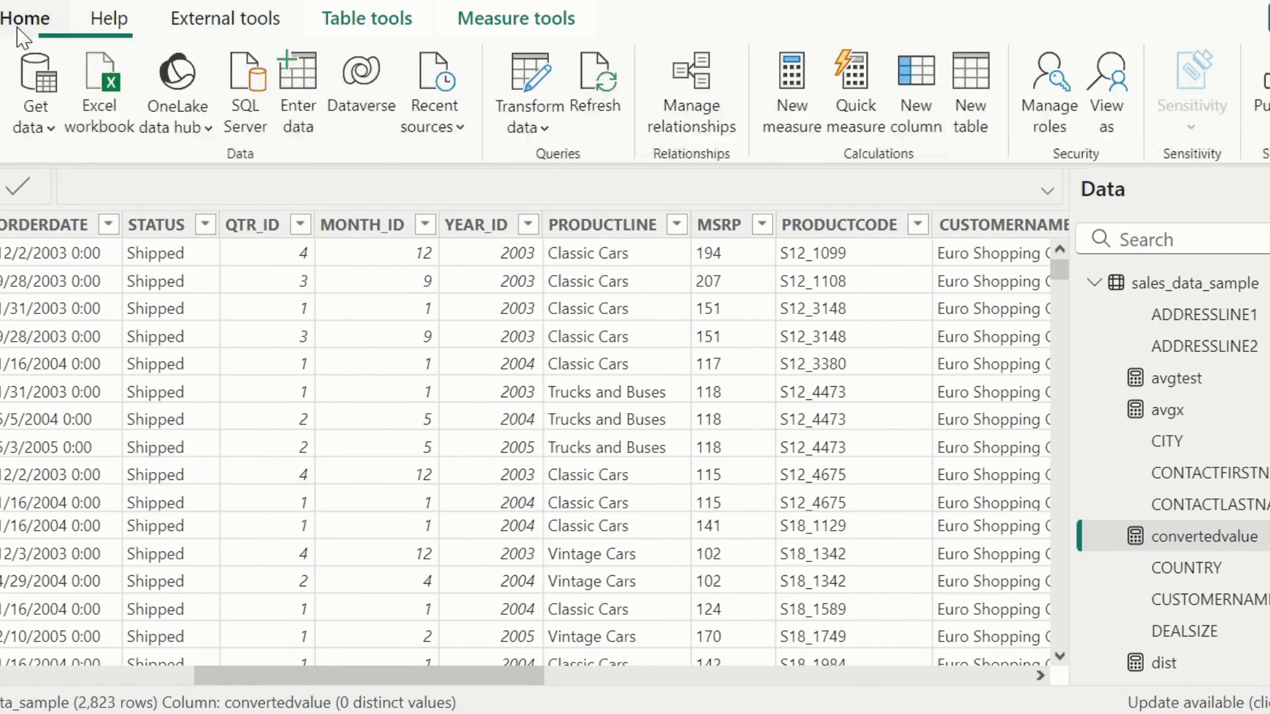
click(291, 69)
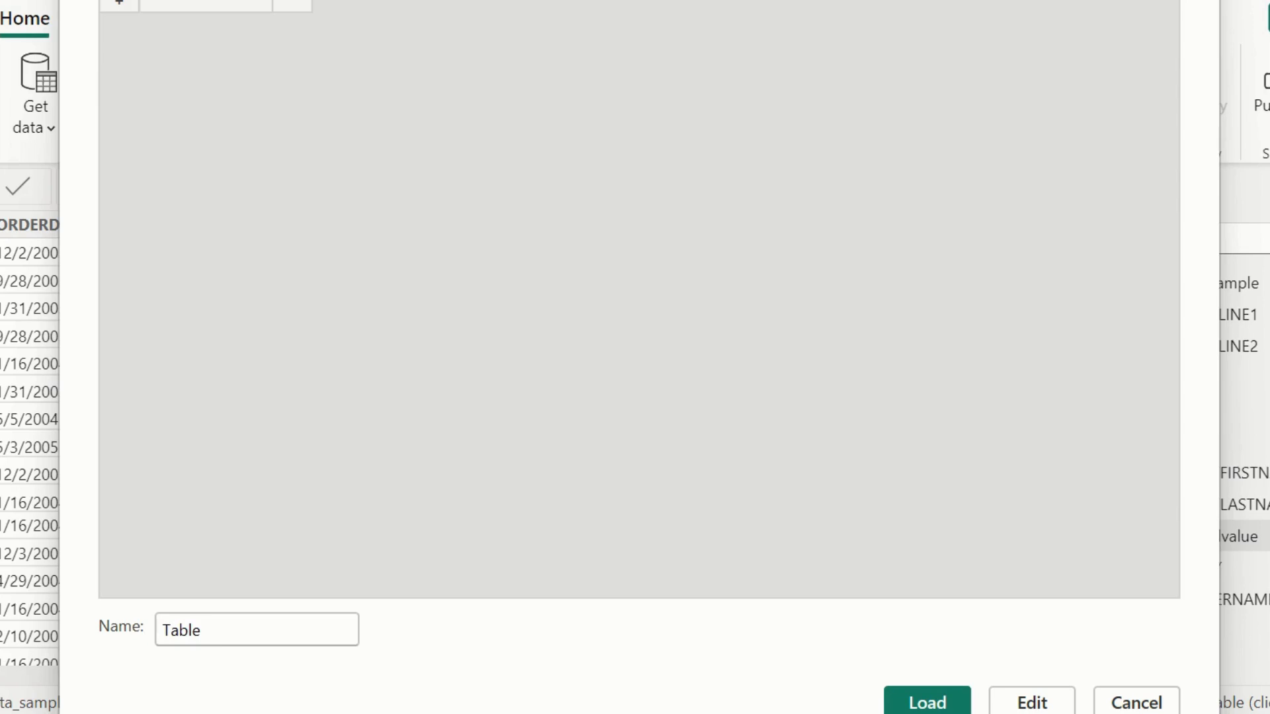
drag(802, 0, 802, 47)
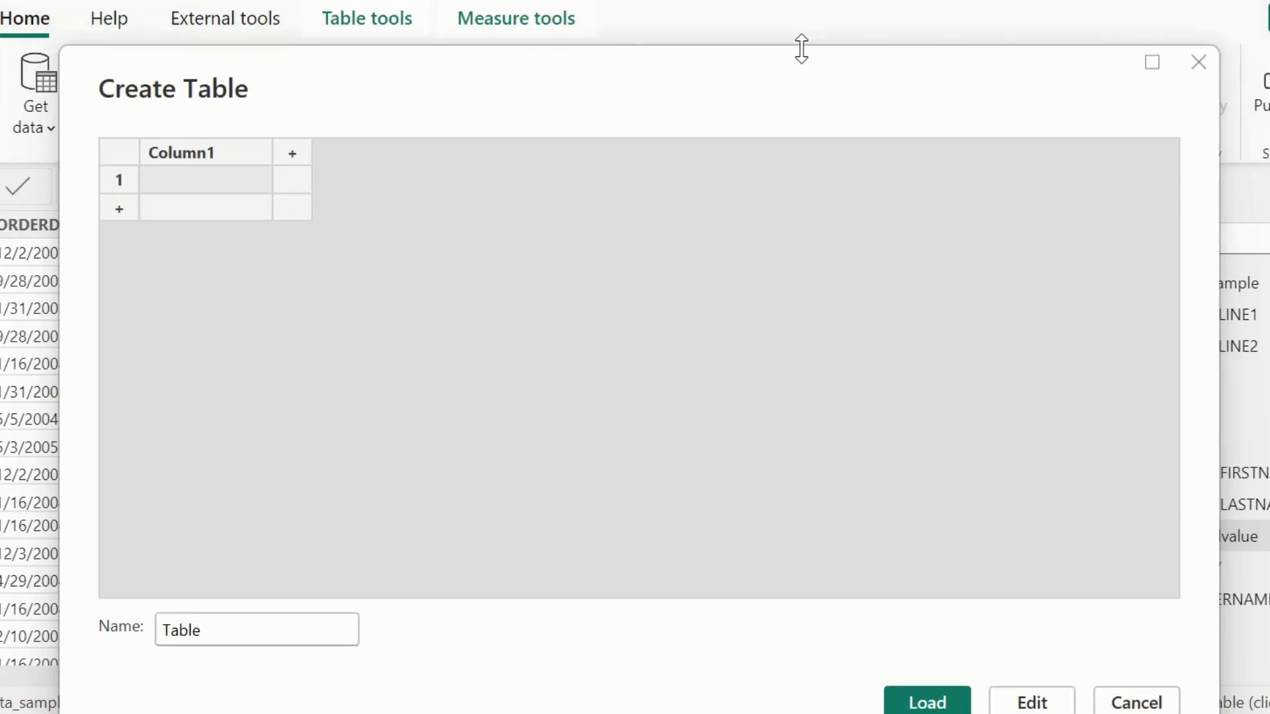
double_click(191, 157)
key(BackSpace)
text(day)
key(Tab)
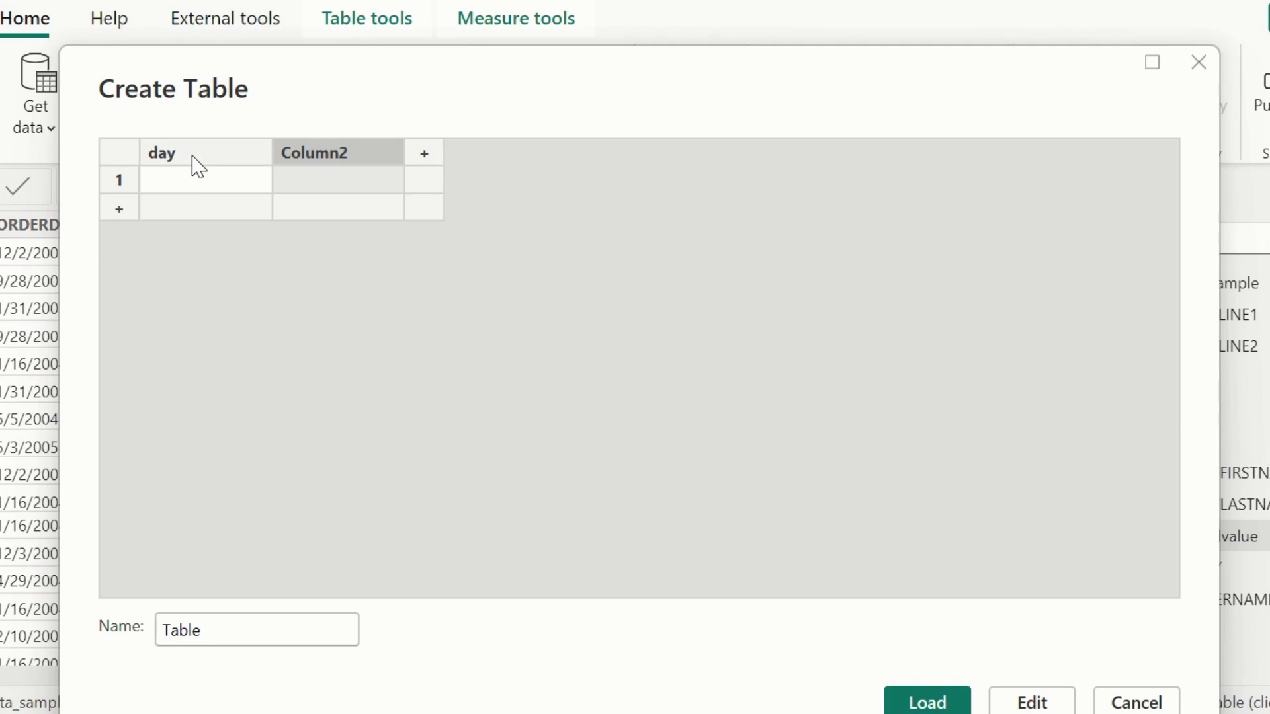
text(month)
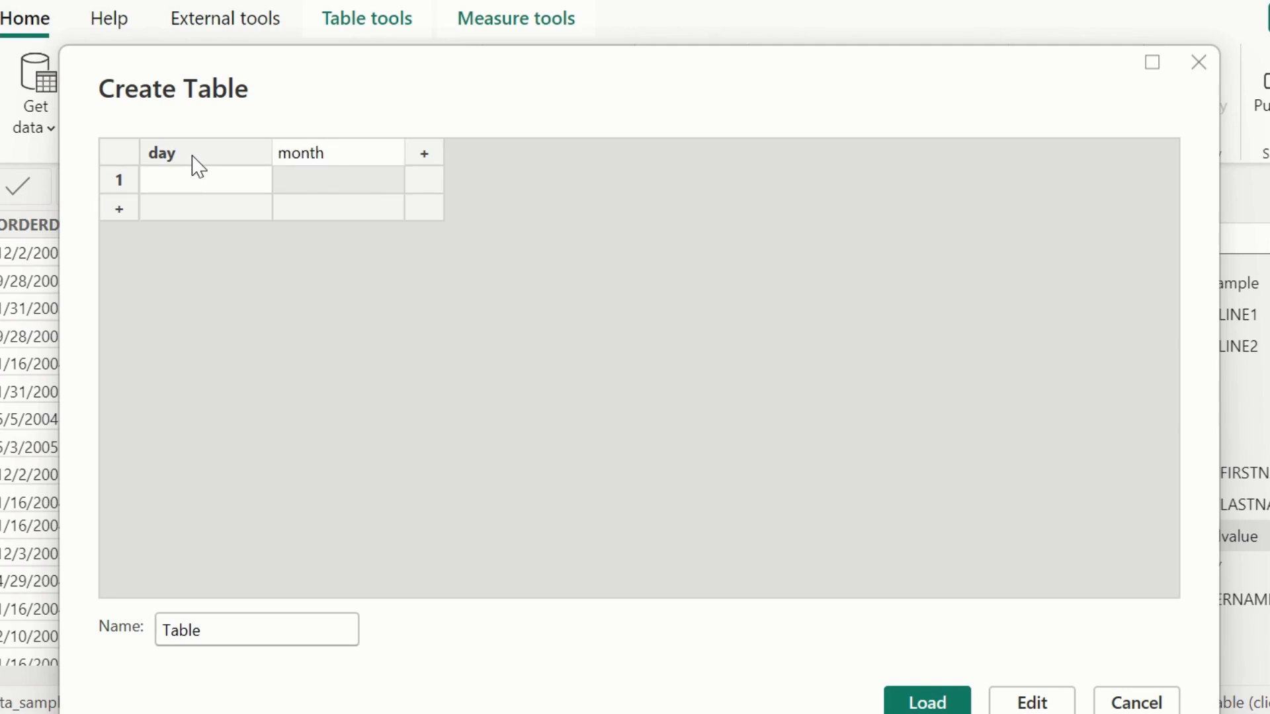
key(Tab)
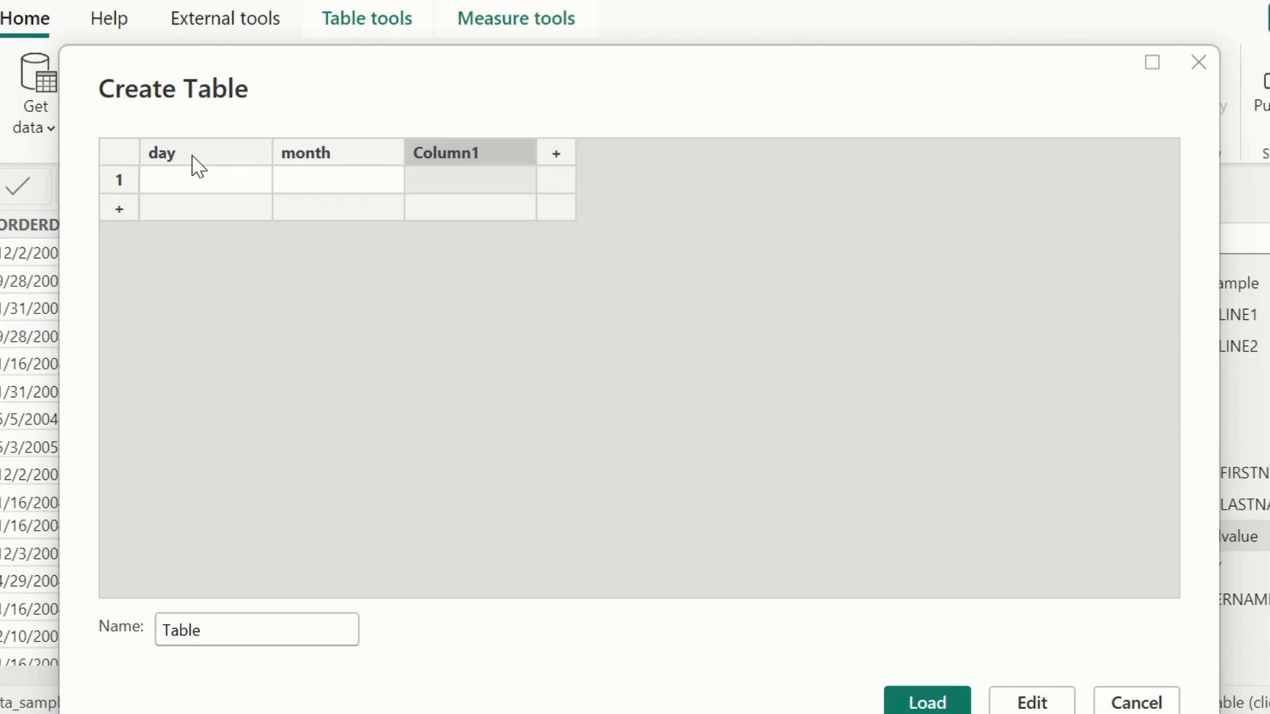
text(year)
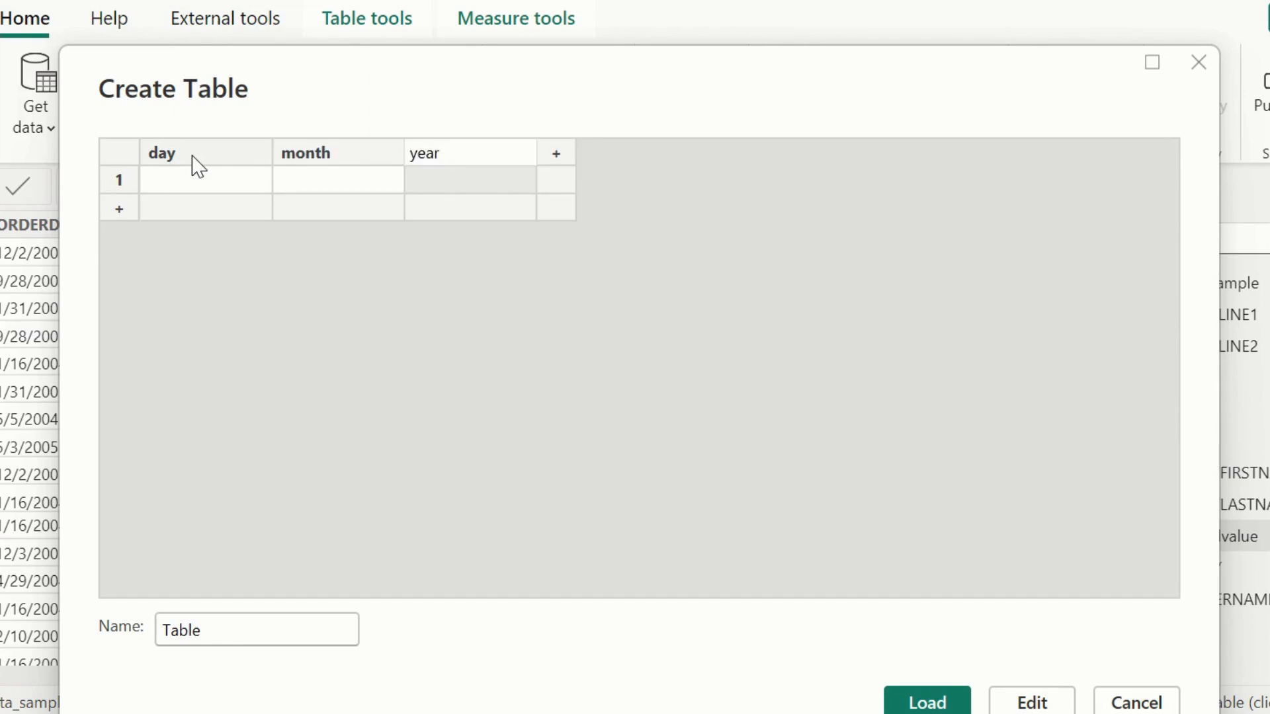
key(Return)
Fill the first row of the new table with day 1, month 12 and year 2020.
text(202)
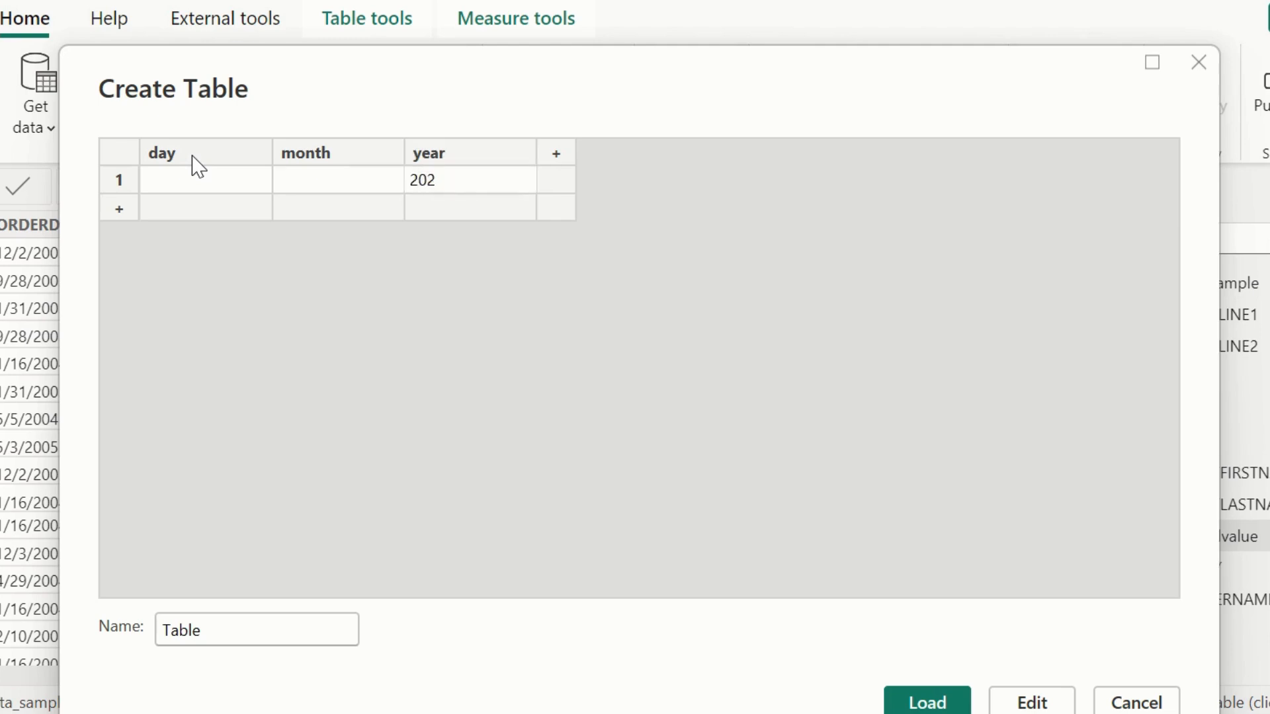
text(0)
key(Left)
key(Left)
text(12)
key(Left)
key(Left)
key(Left)
text(1)
Add a second row with day 2, month 2 and year 2020.
key(Return)
text(2)
key(Tab)
text(2)
key(BackSpace)
key(BackSpace)
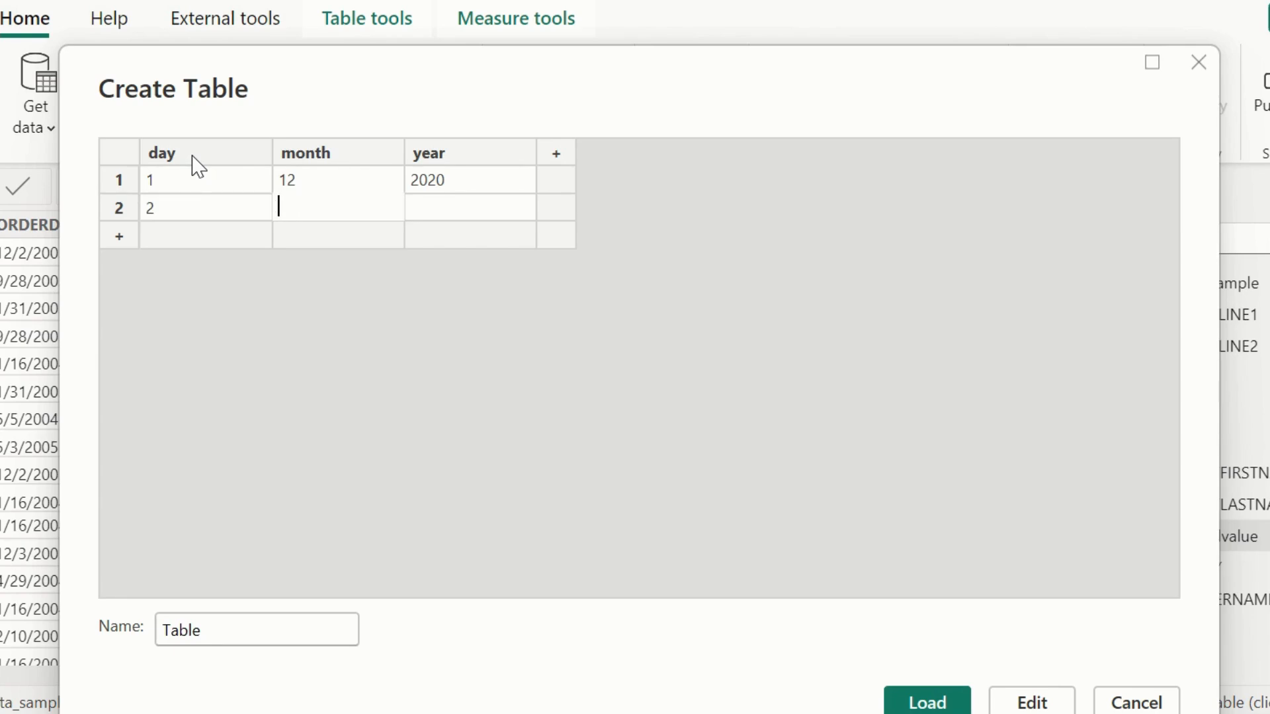
text(2)
key(Tab)
text(2020)
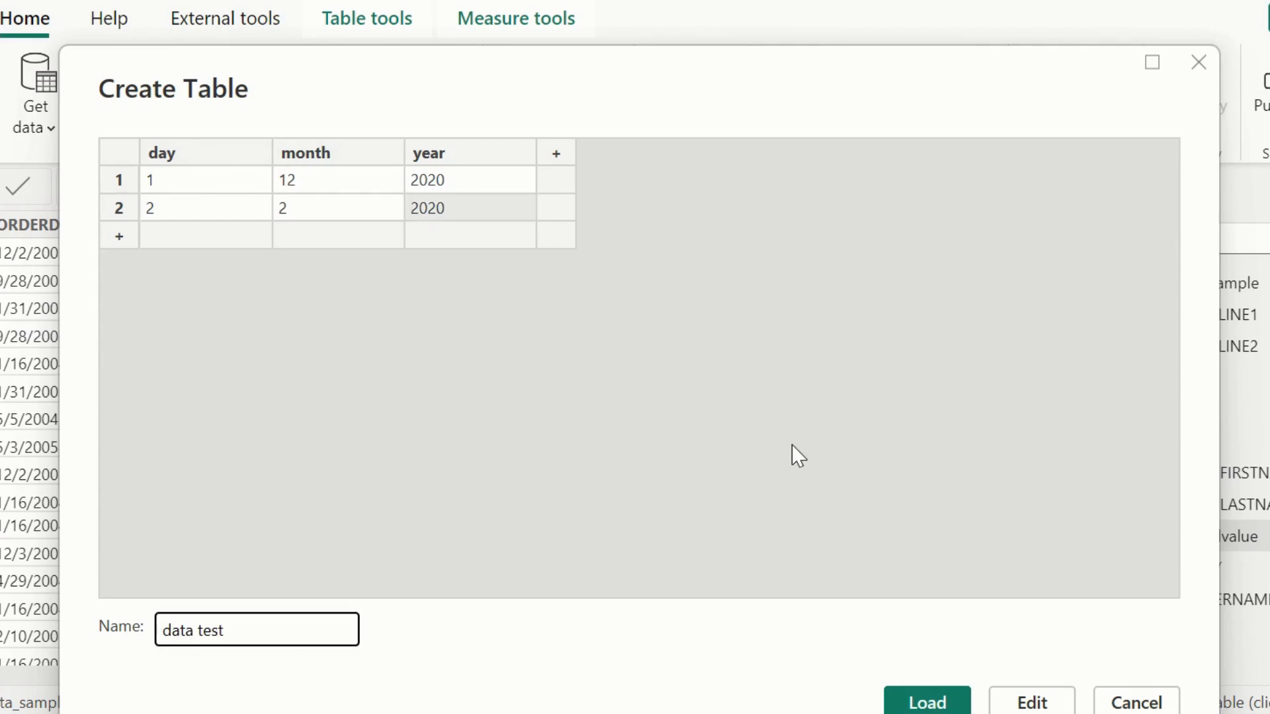
Load the manually entered table as data test with the pending query changes applied, and display its rows.
click(927, 701)
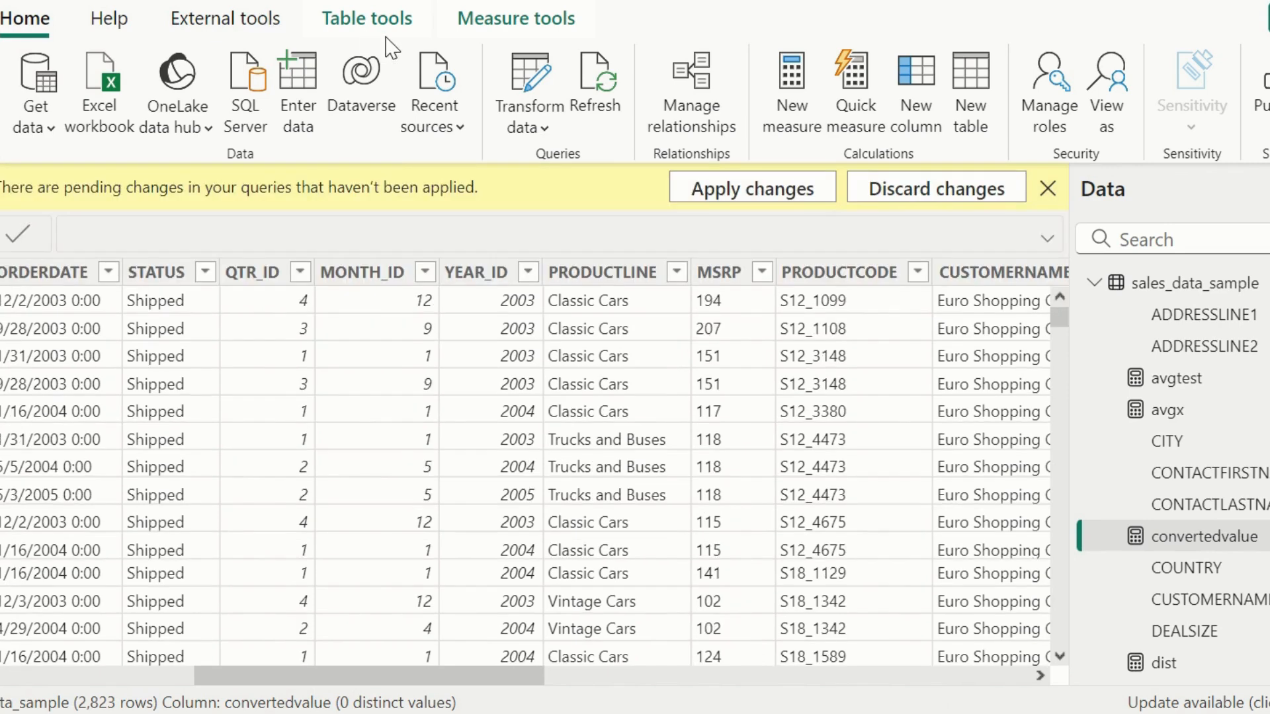
click(748, 192)
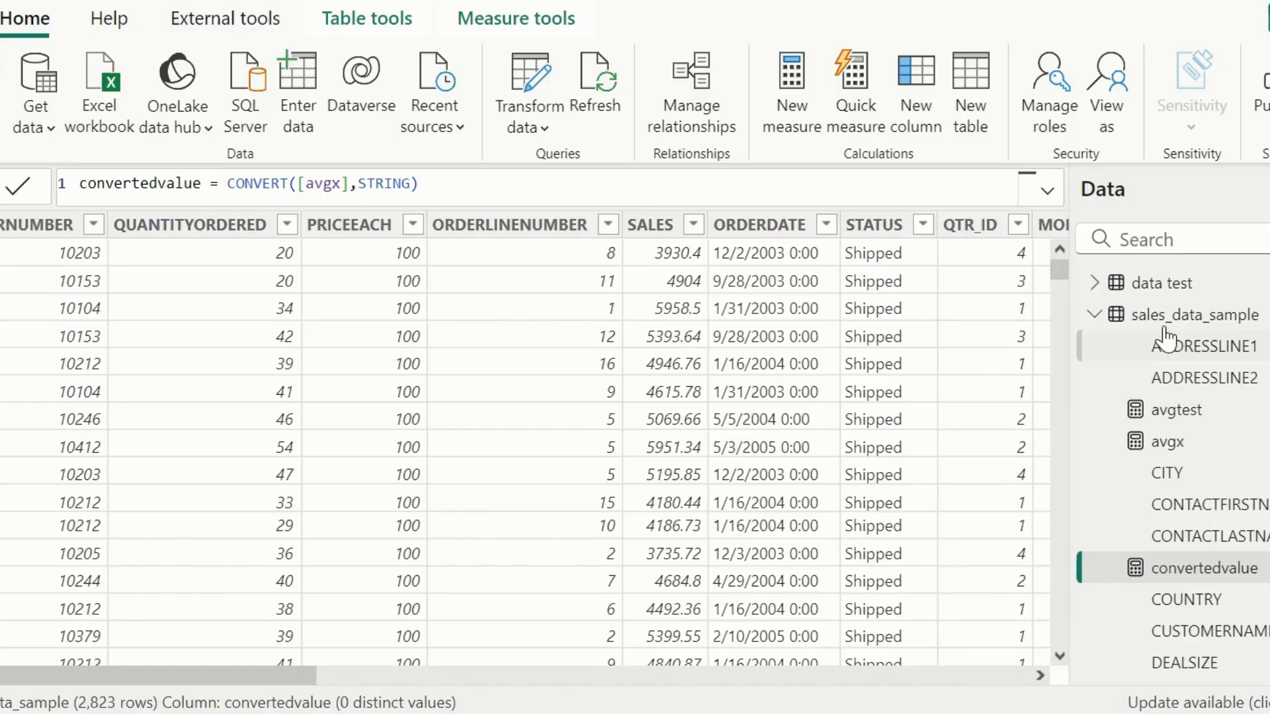
click(1155, 296)
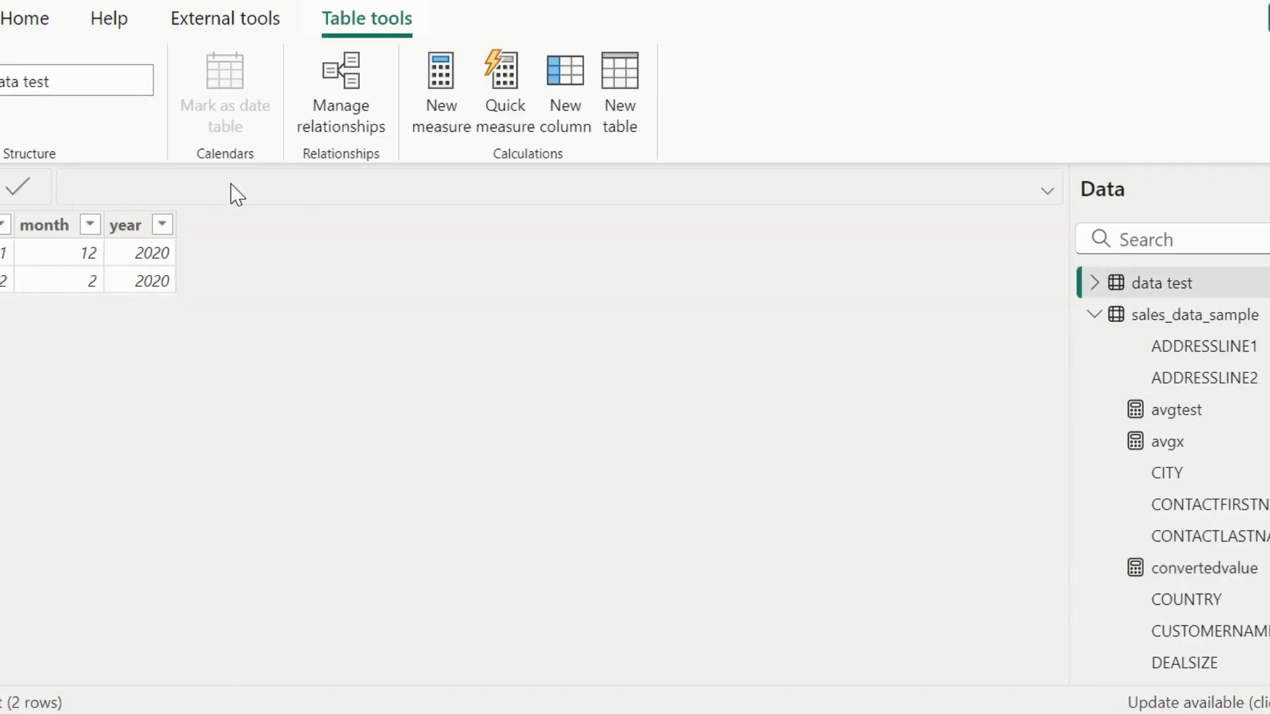
Add a calculated column named fulldate to the data test table and begin its formula with the DATE function.
click(34, 235)
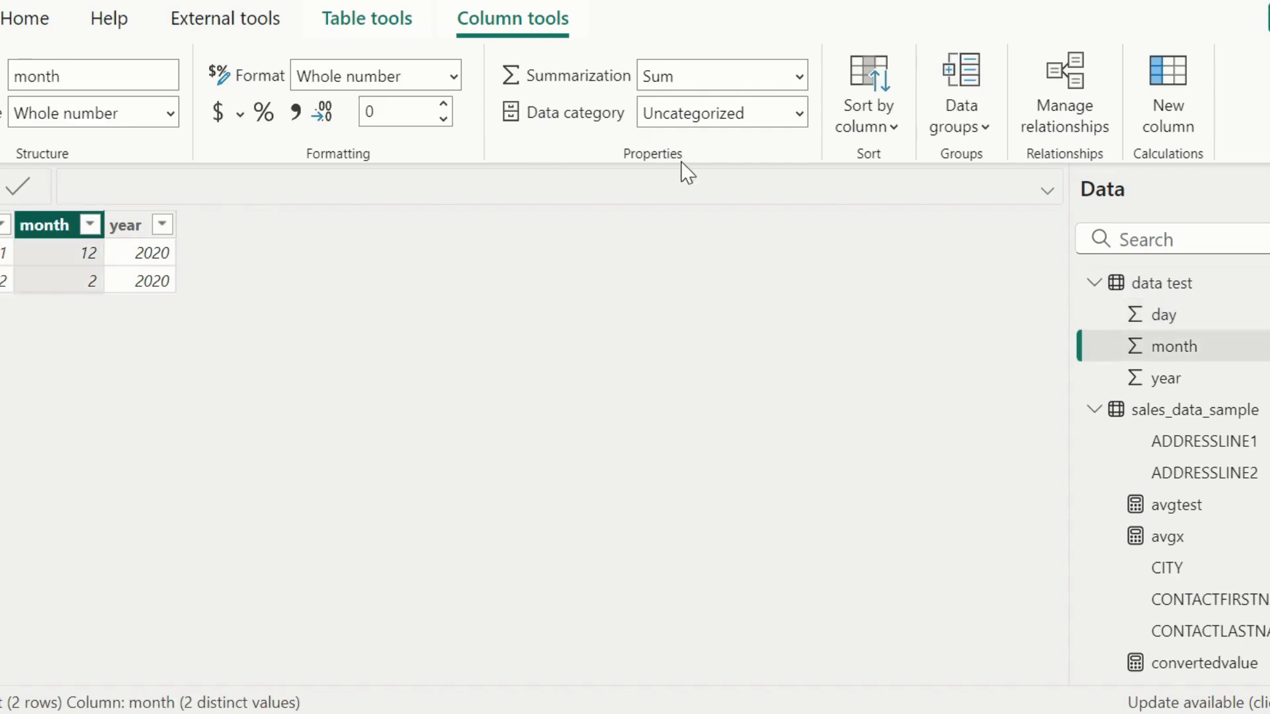
click(1162, 109)
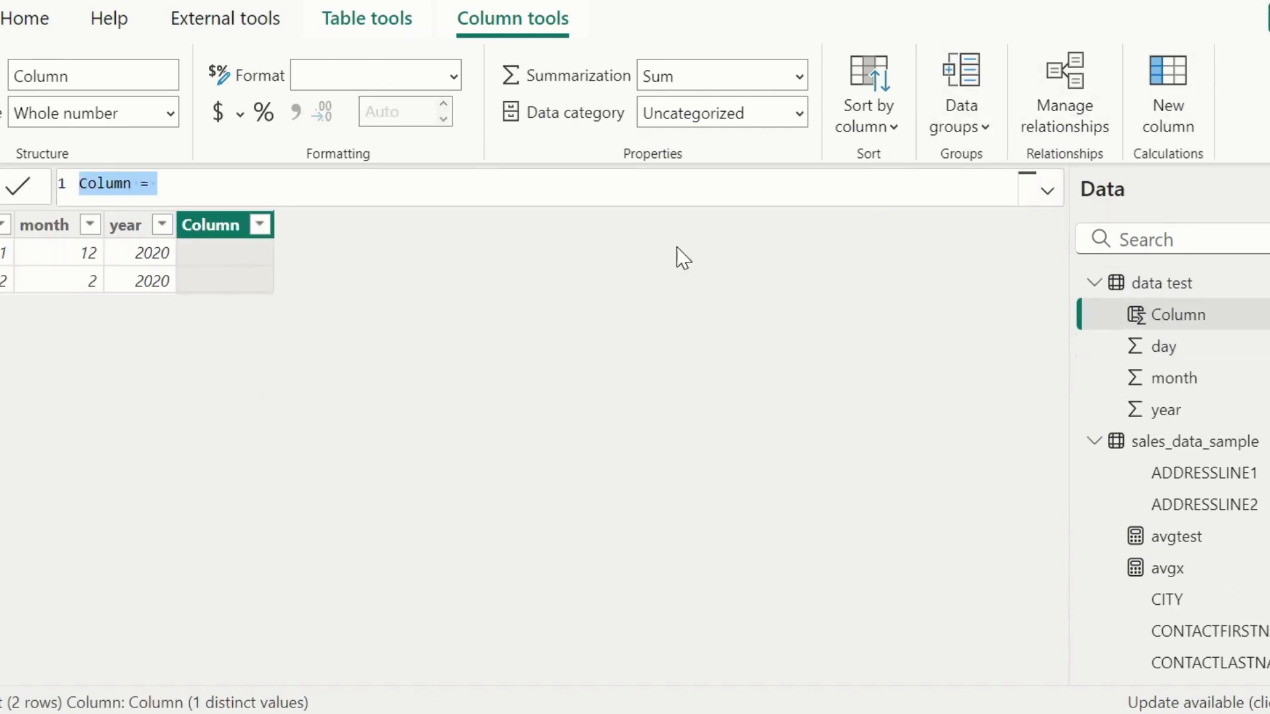
key(BackSpace)
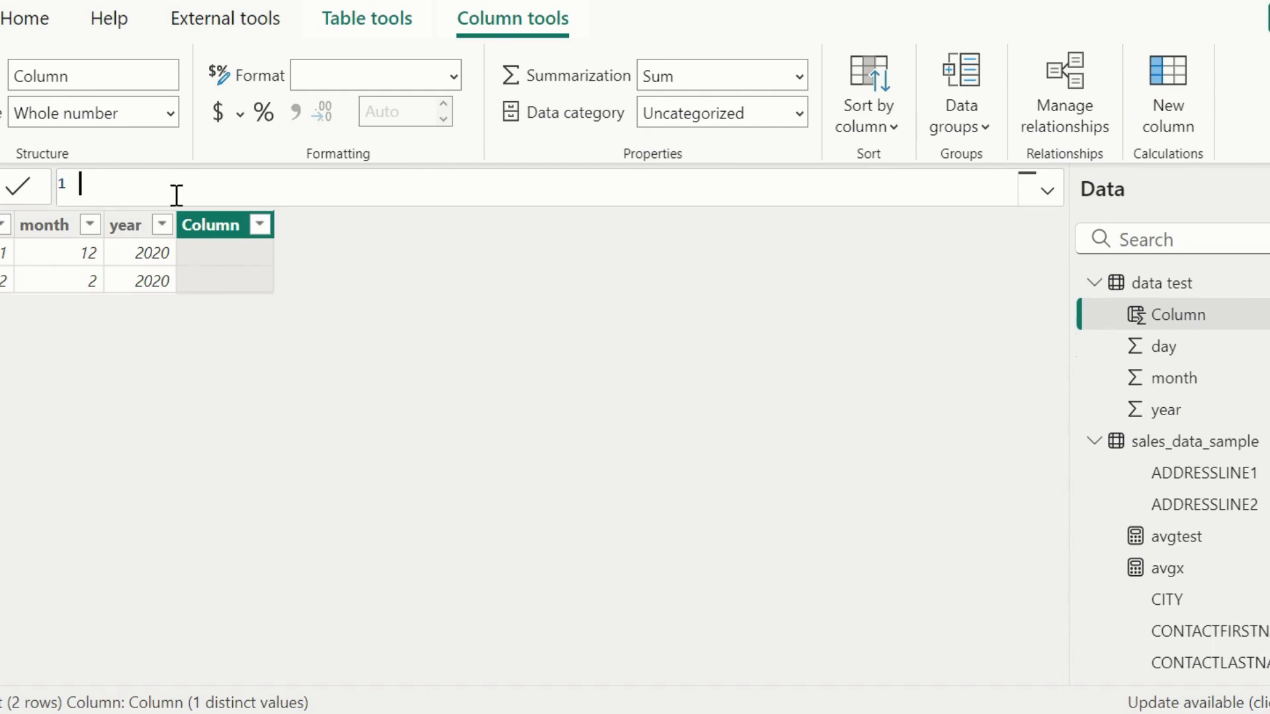
text(fulldate=da)
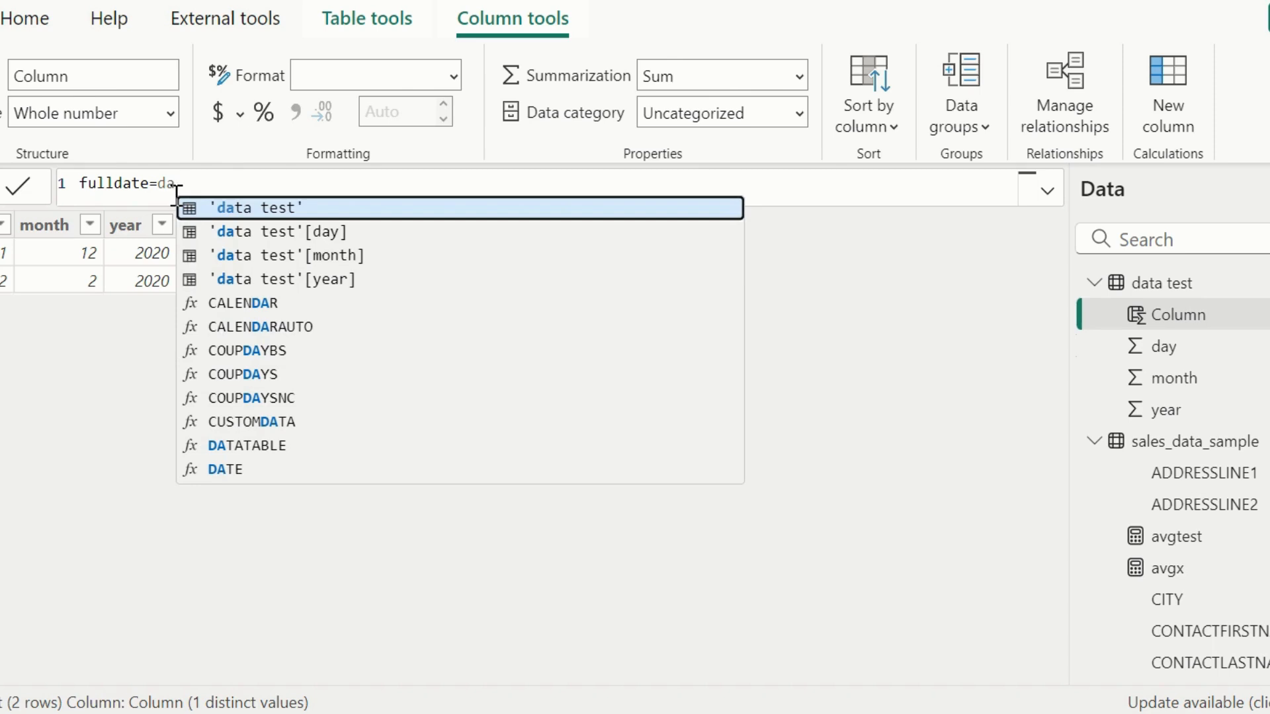
key(Up)
key(Up)
key(Up)
key(Up)
key(Up)
key(Up)
key(Up)
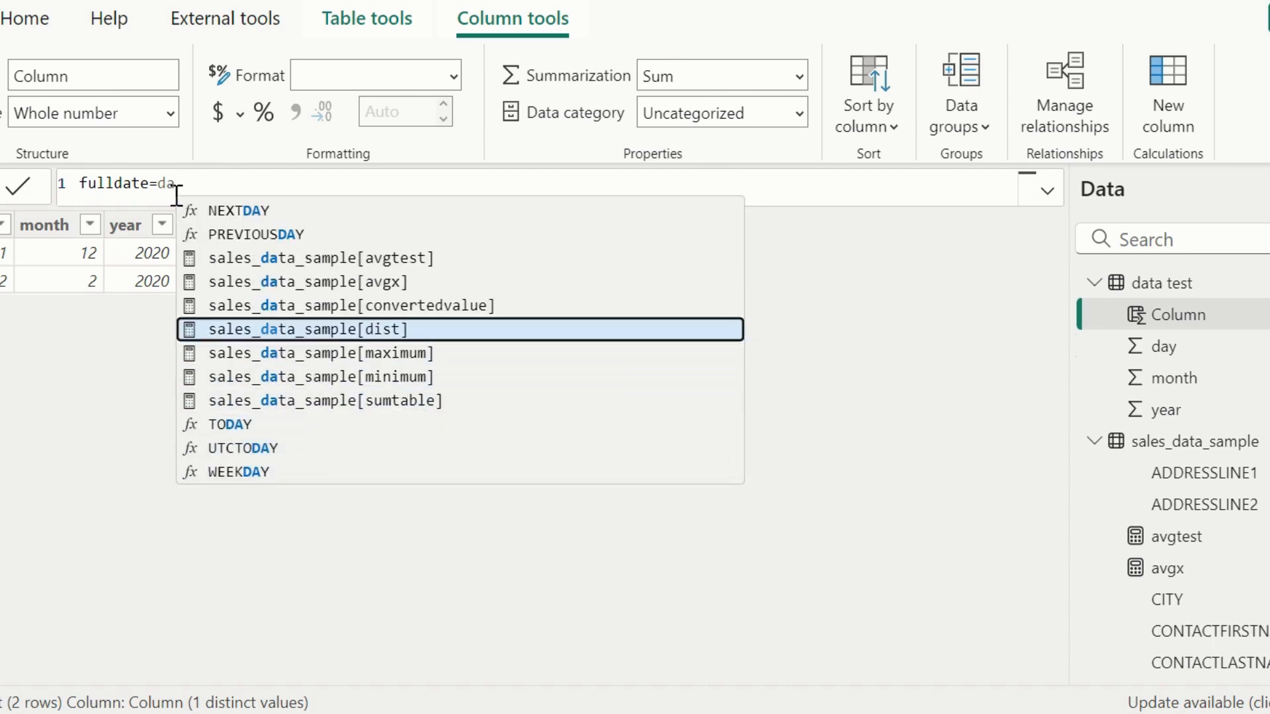
text(te)
key(Tab)
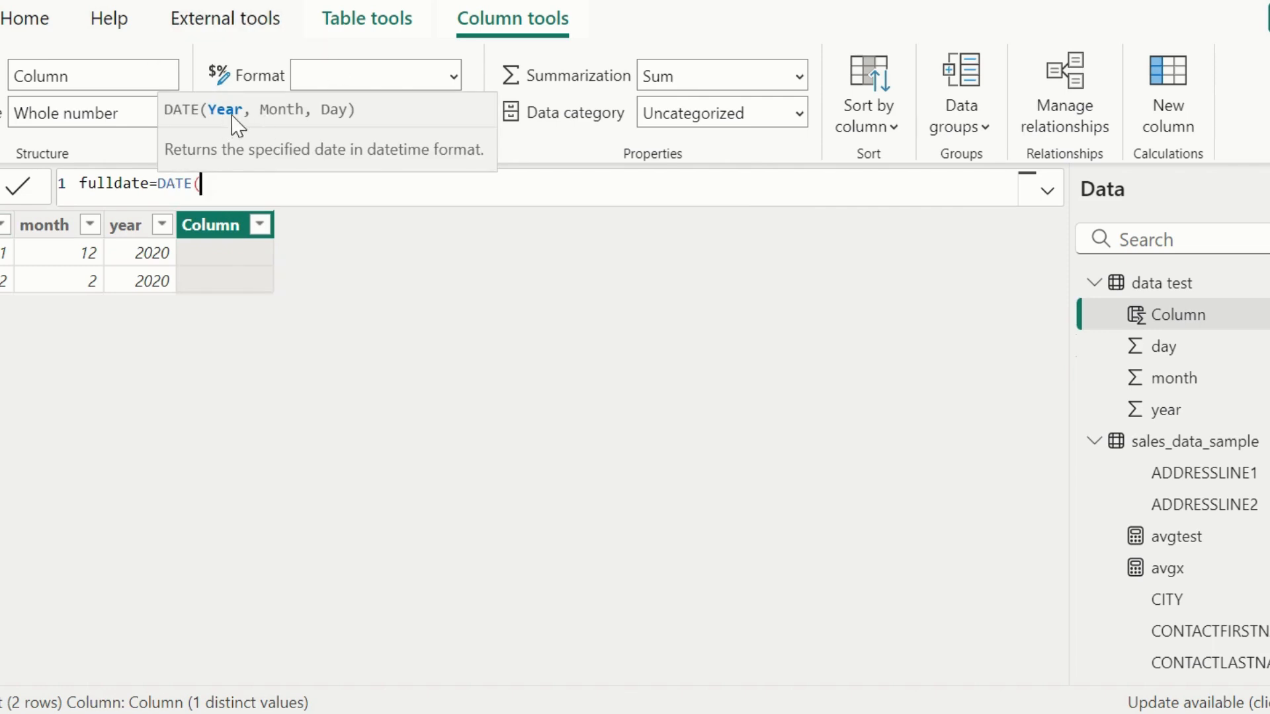
Use 'data test'[year] as the year argument of the DATE function.
text(year)
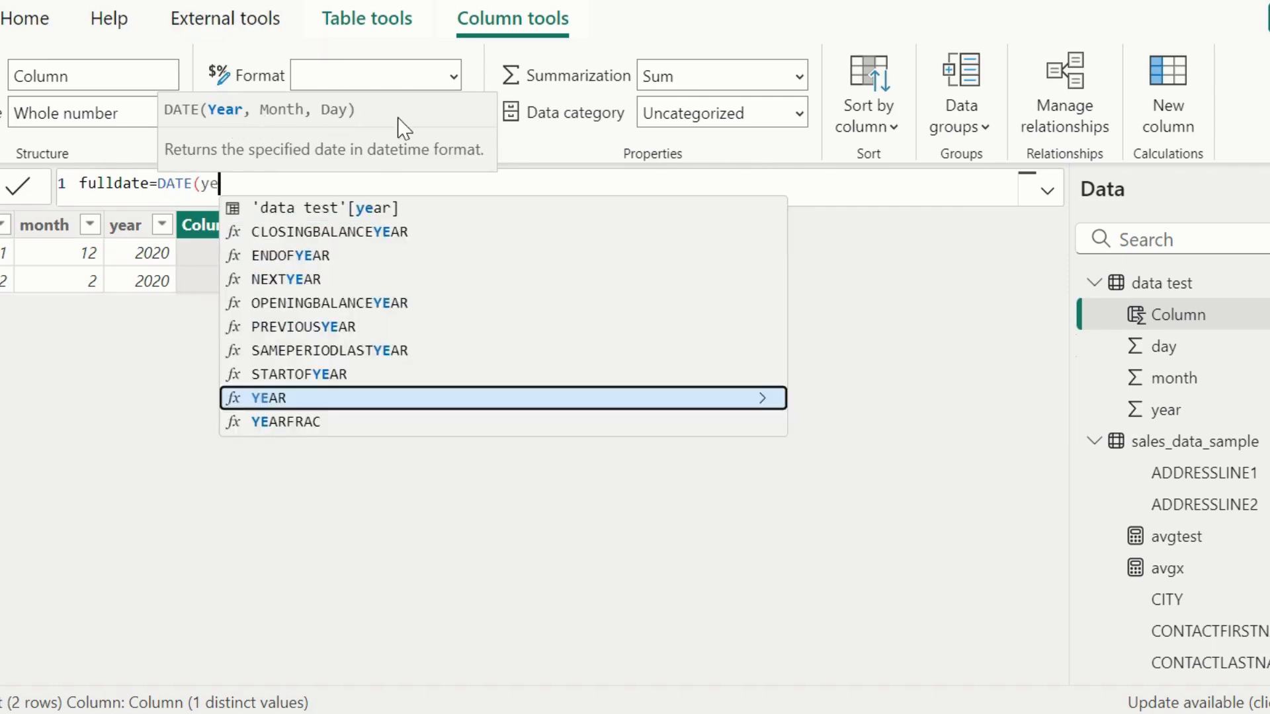
key(Up)
key(Up)
key(Up)
key(Up)
key(Up)
key(Up)
key(Up)
key(Up)
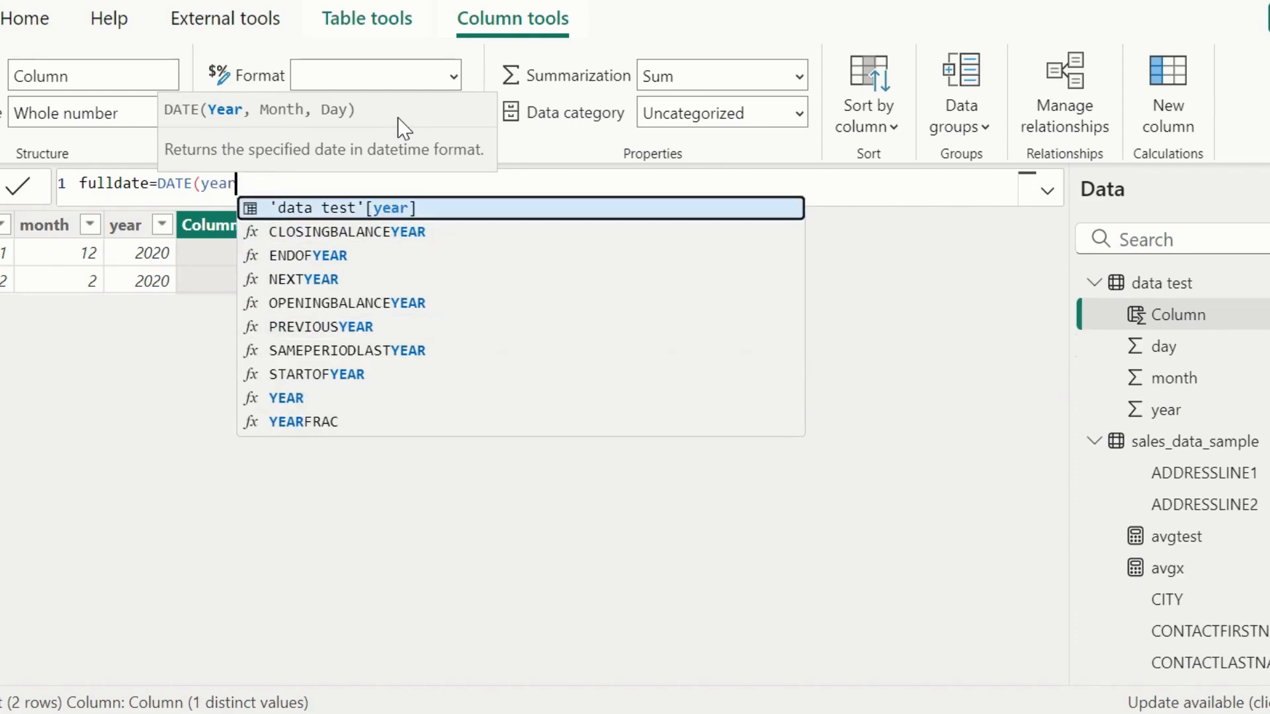
key(Tab)
Use 'data test'[month] as the month argument of the DATE function.
text(,mon)
key(Up)
key(Up)
key(Up)
key(Up)
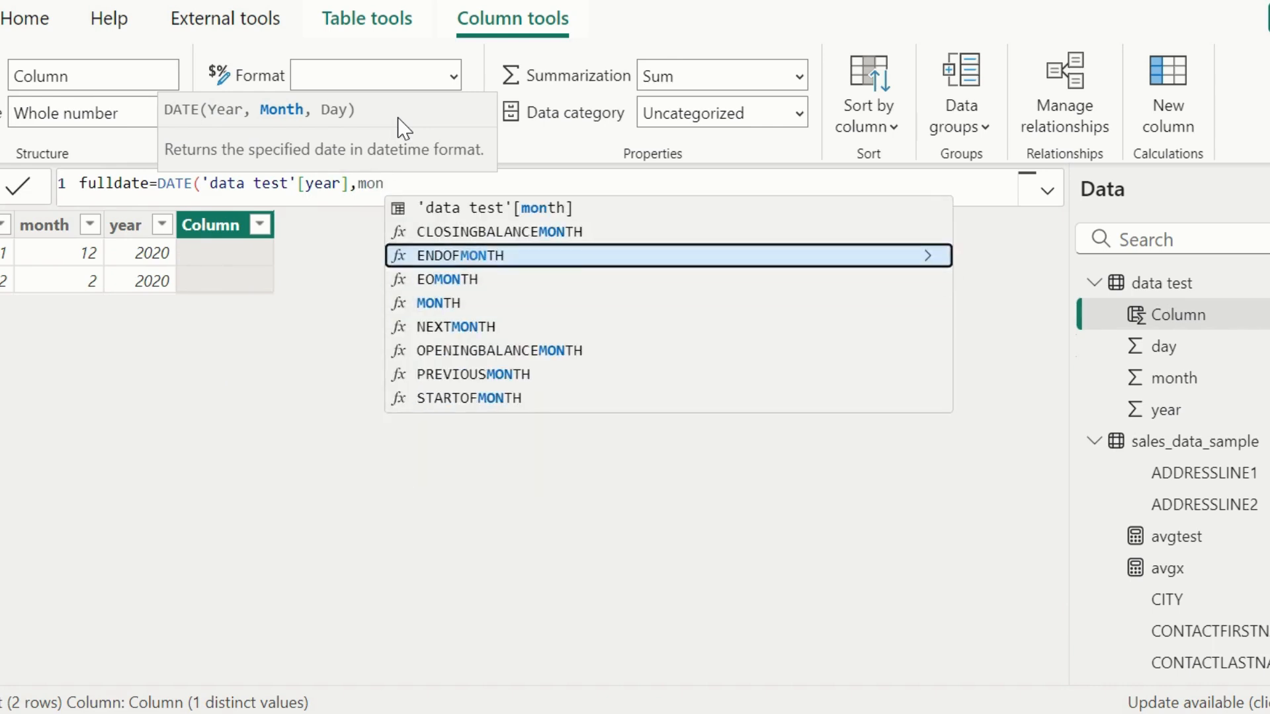
key(Tab)
text(,)
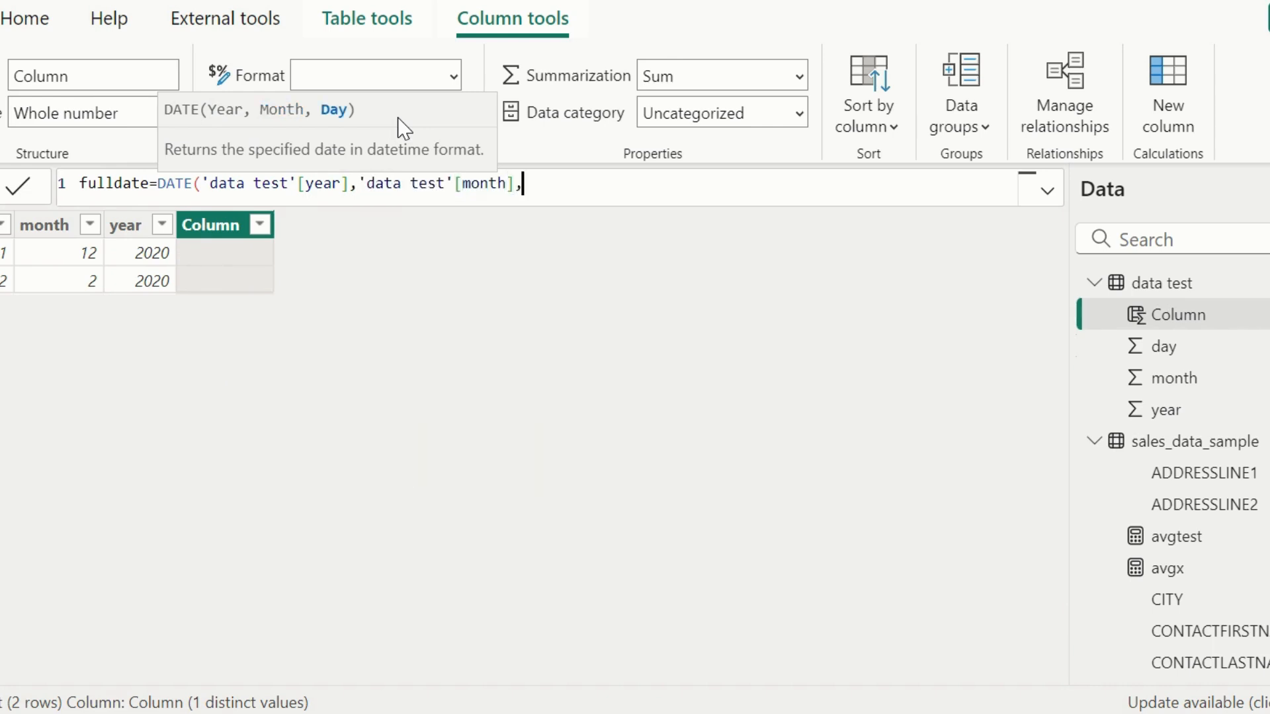
Use 'data test'[day] as the day argument, close the DATE function, and commit the fulldate column.
text(day)
key(Up)
key(Up)
key(Up)
key(Up)
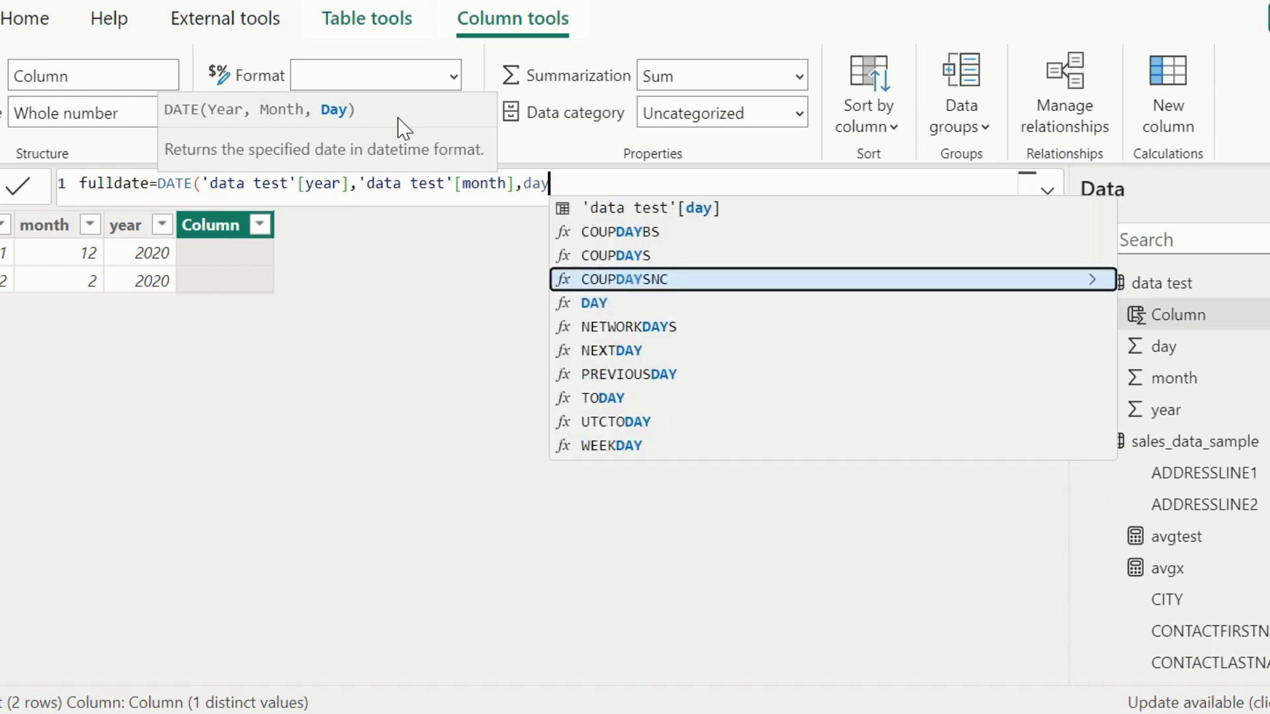
key(Tab)
text())
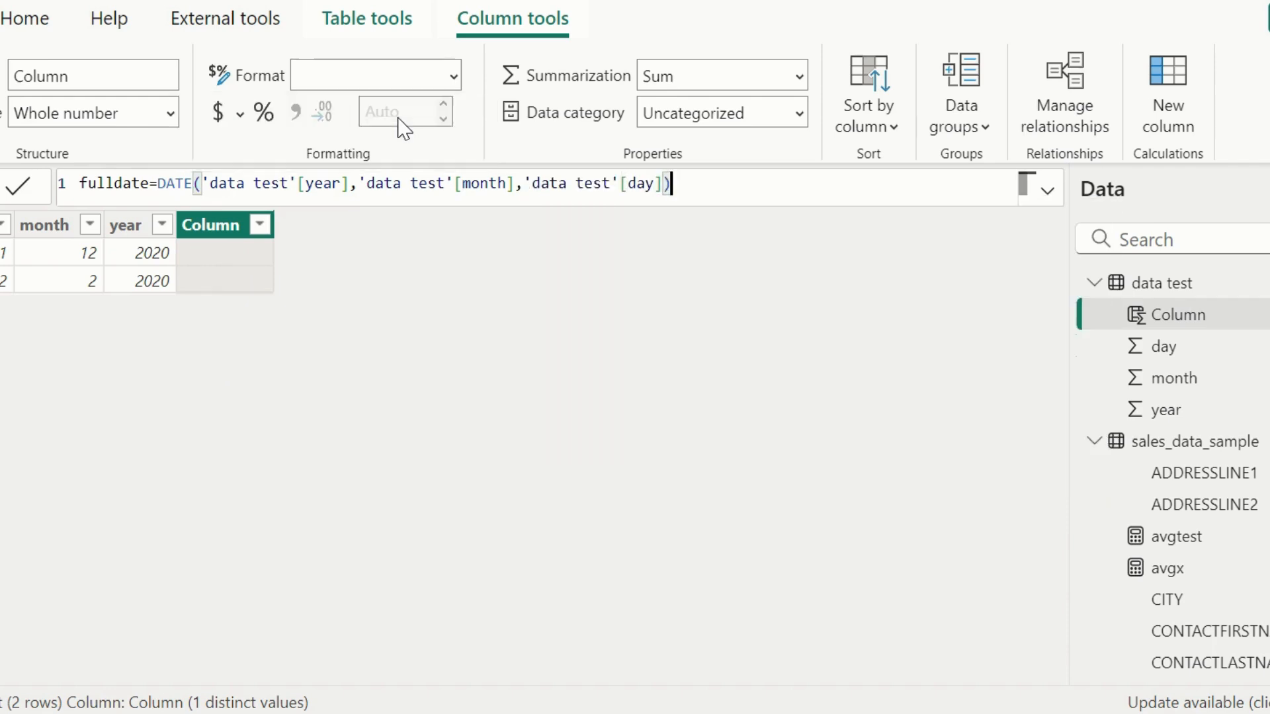
key(Return)
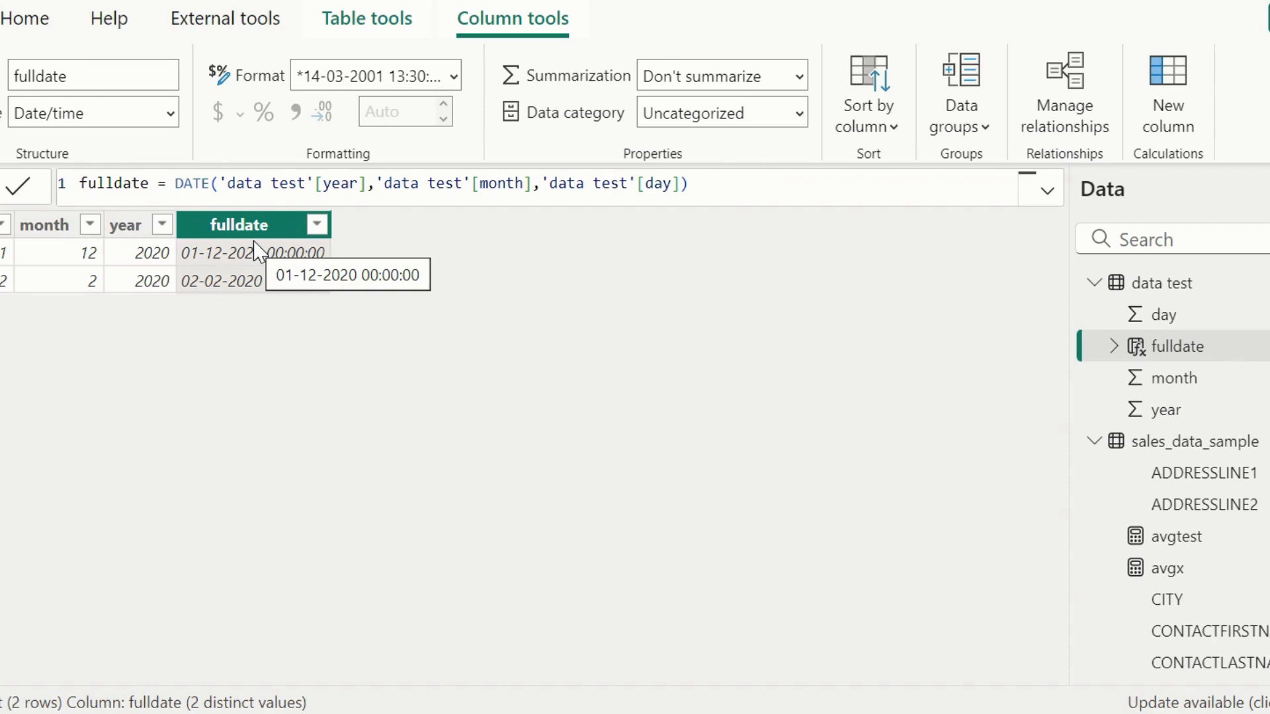
click(710, 184)
text('2023-)
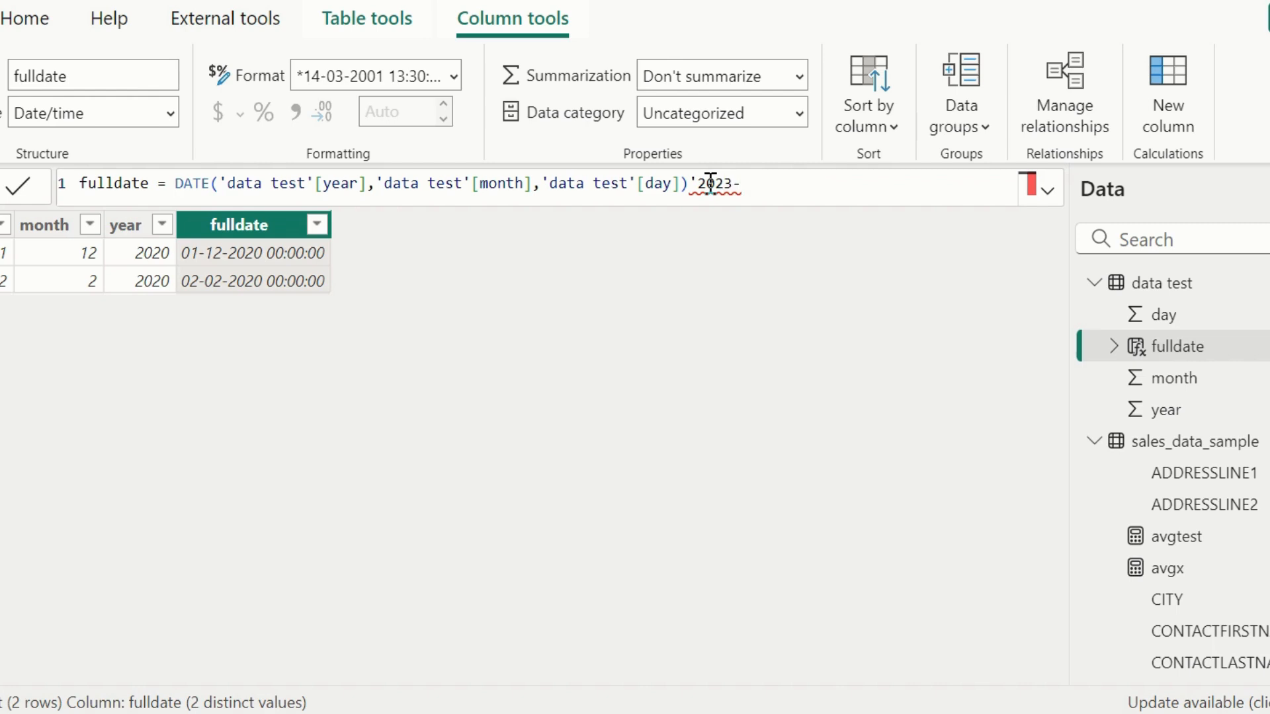
text(02-01')
drag(699, 187, 808, 184)
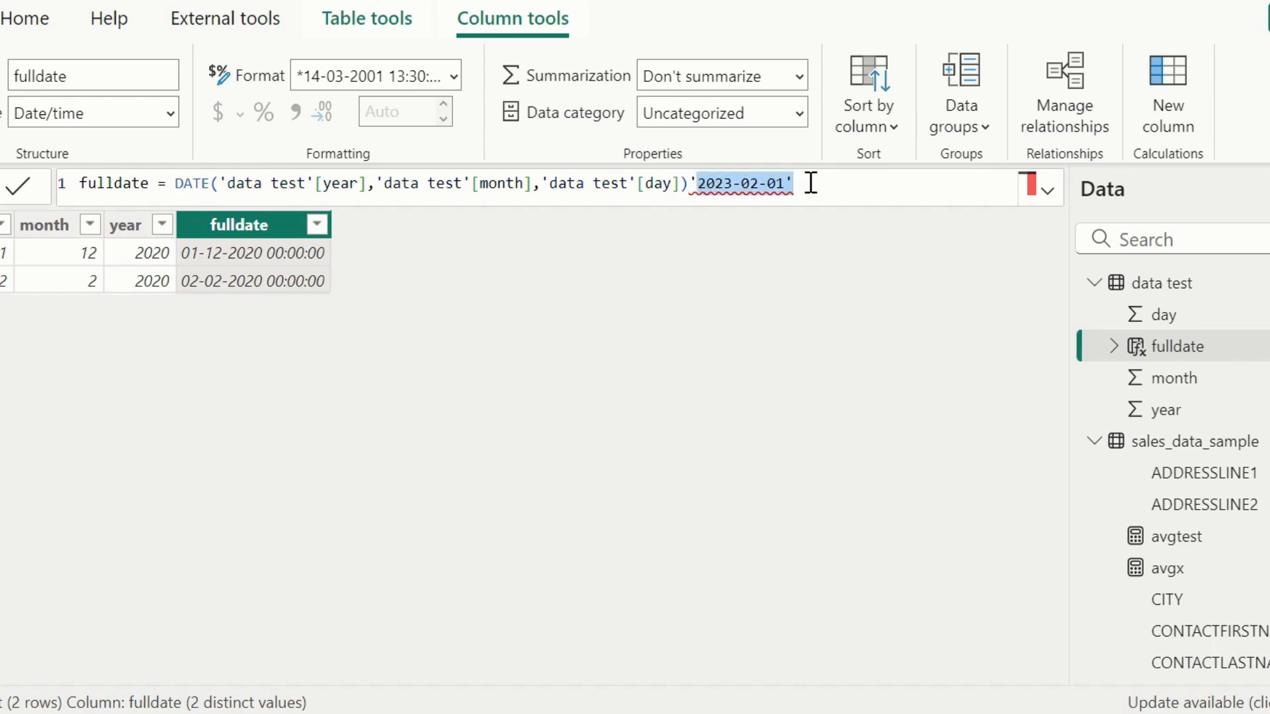
key(BackSpace)
key(BackSpace)
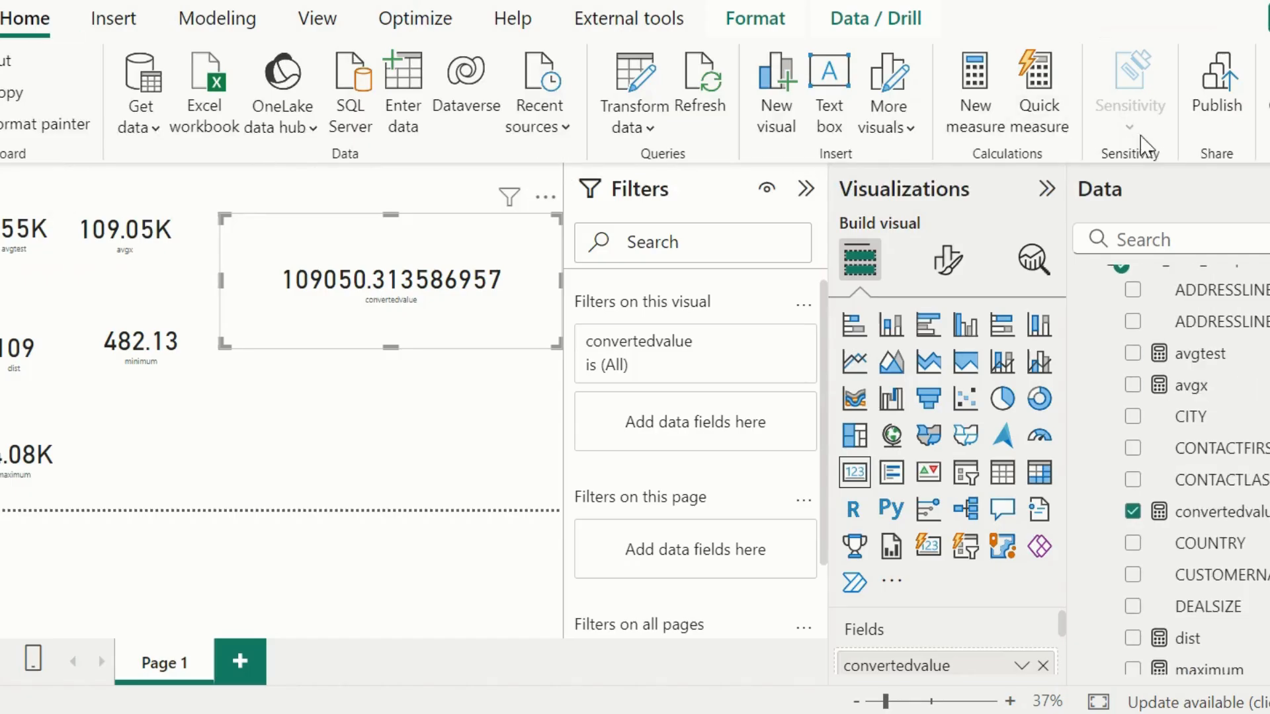
In the report view, start a new measure with the formula DATEVALUE('2023-12-25').
click(977, 106)
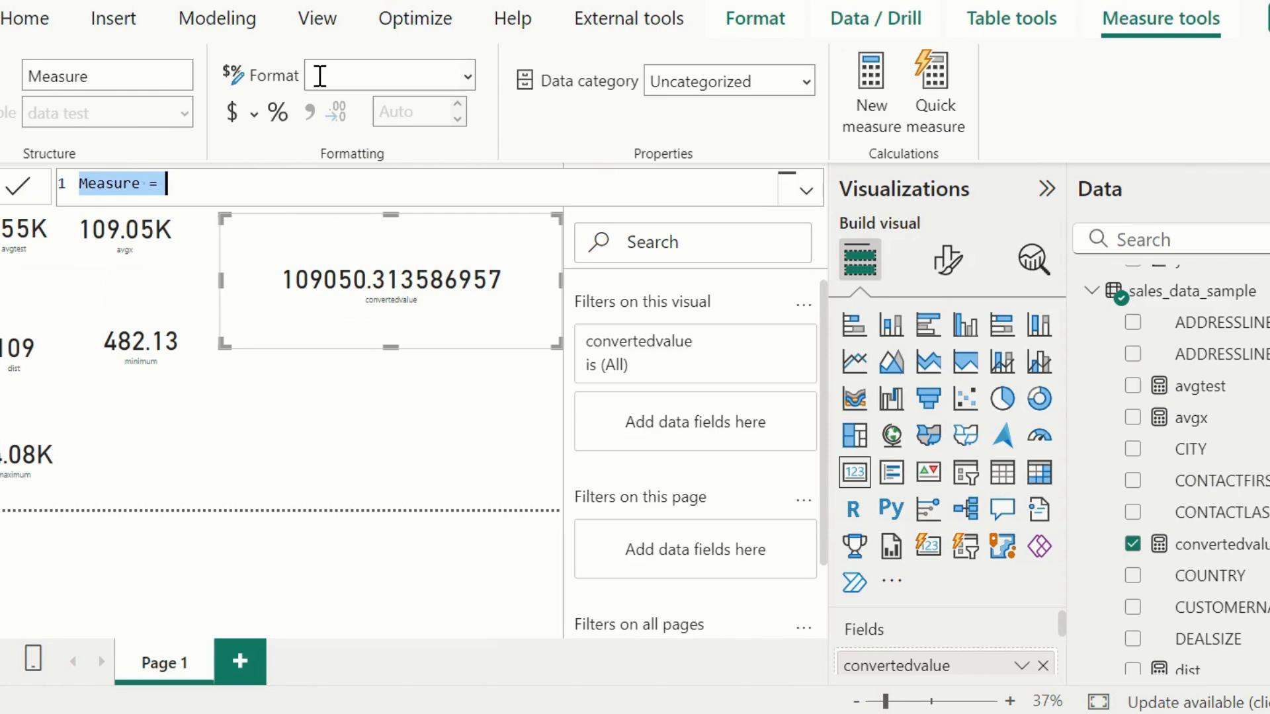
text(DATEVALUE()
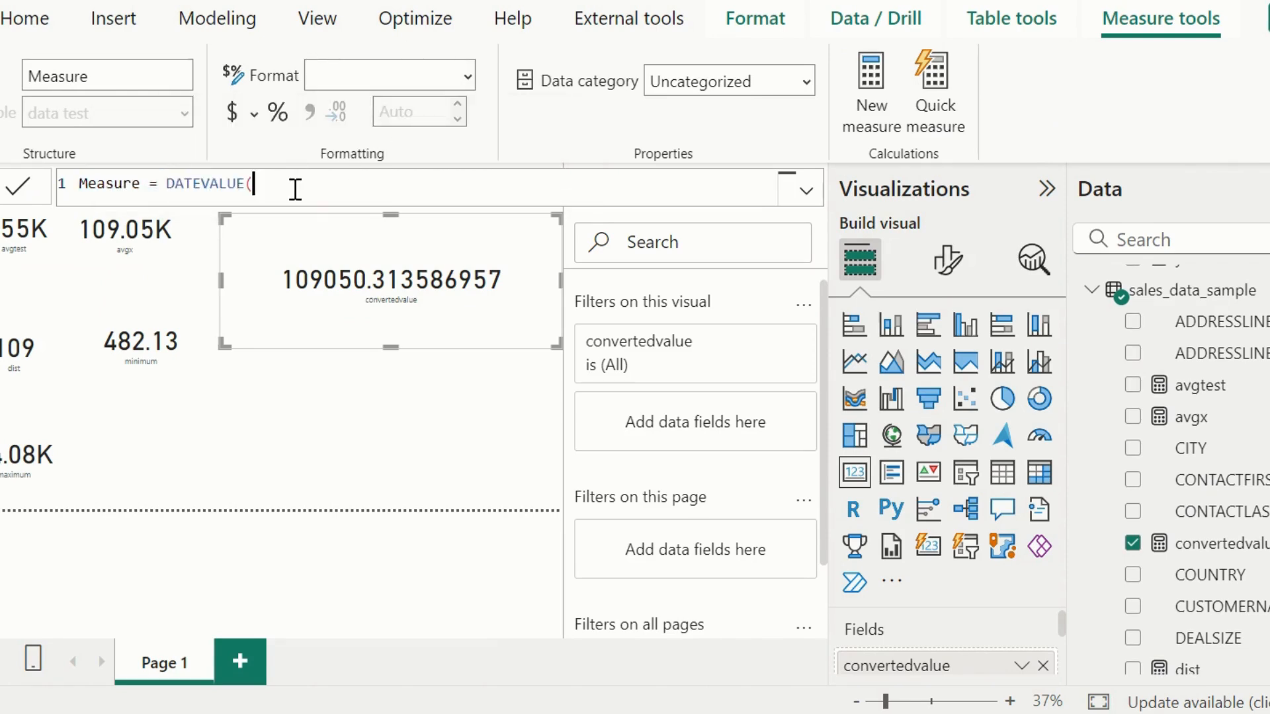
text(')
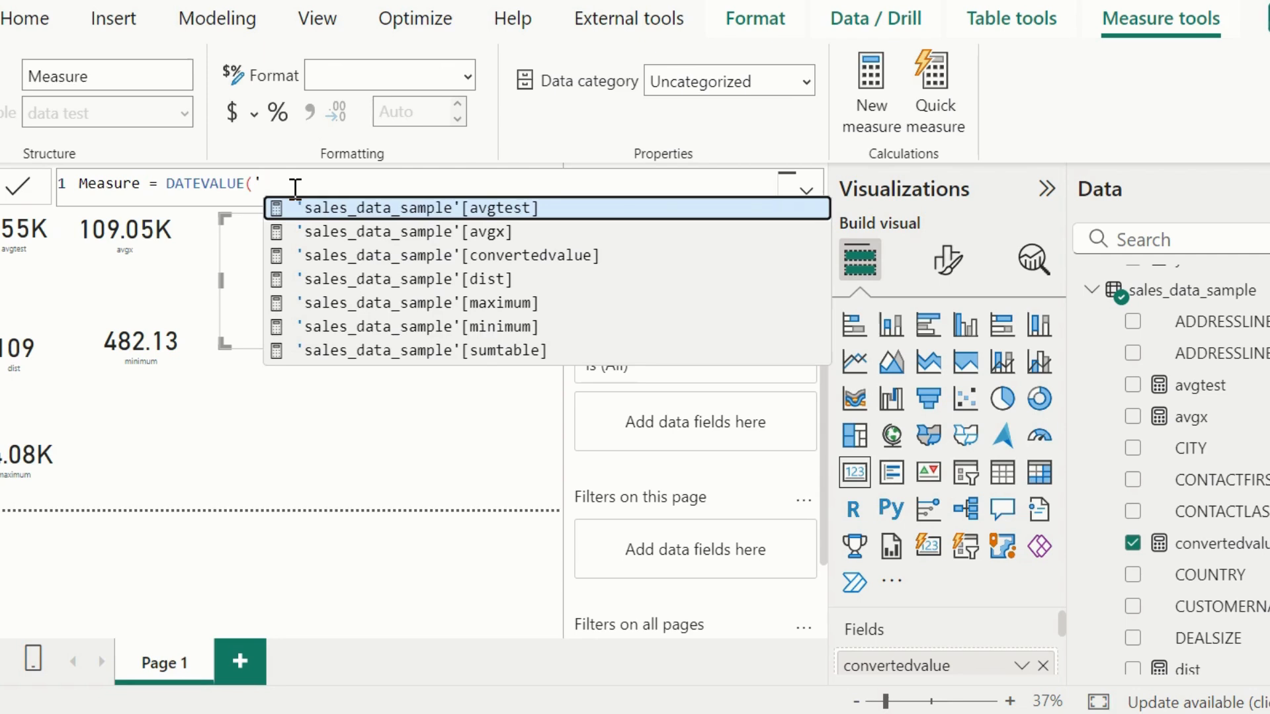
text(202)
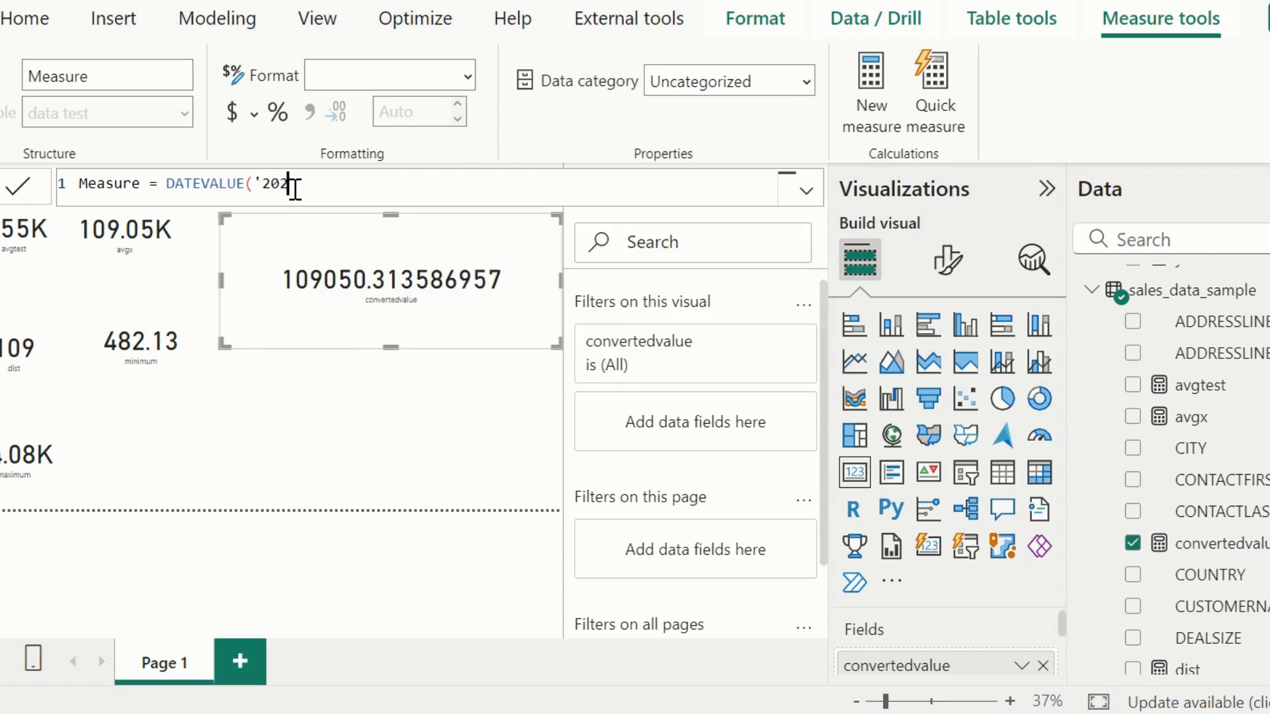
text(3-12-25'))
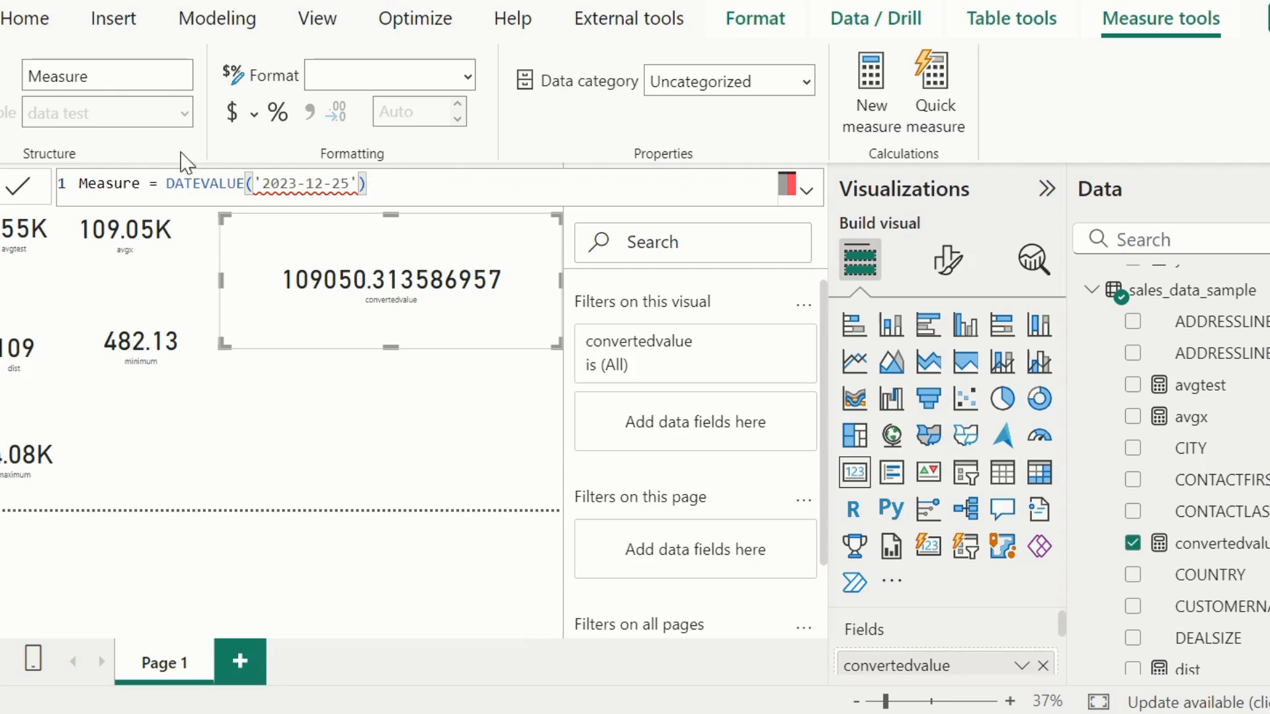
Replace the single quotes around 2023-12-25 with double quotes in the DATEVALUE formula and commit the measure.
double_click(261, 183)
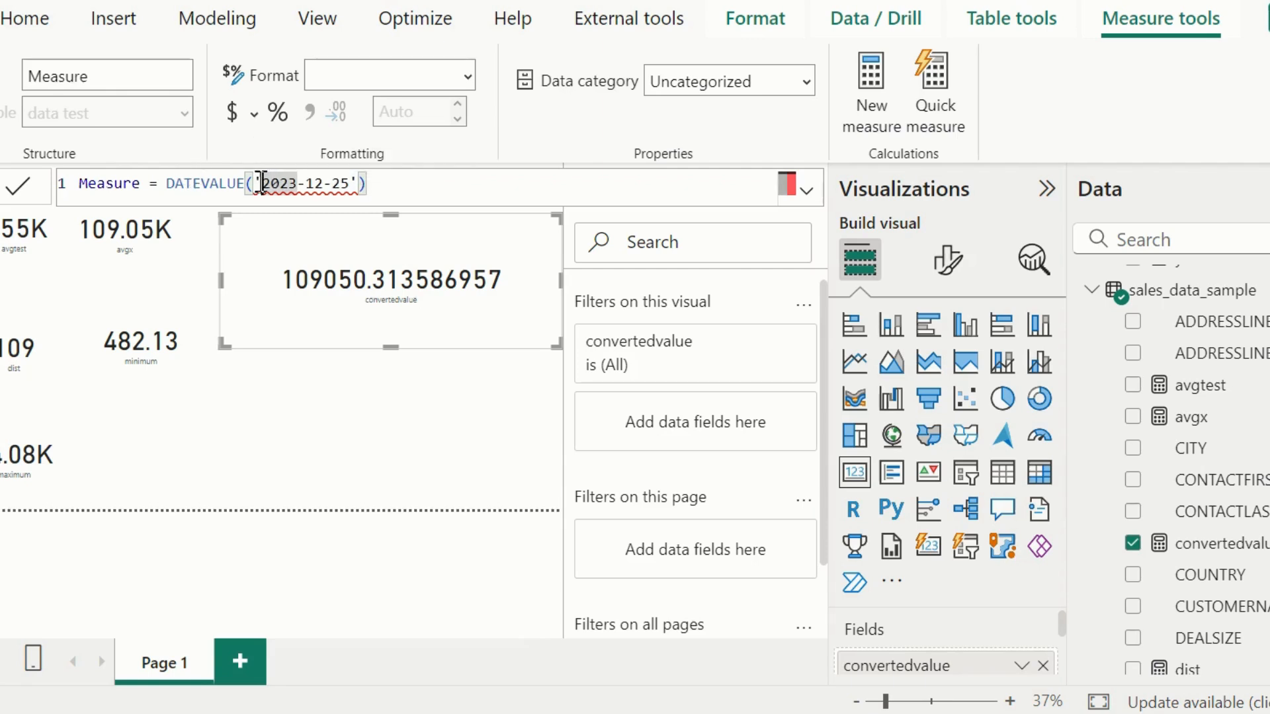
click(260, 183)
key(BackSpace)
text(")
key(Right)
key(Right)
key(Right)
key(Right)
key(Right)
key(Right)
key(Right)
key(Right)
key(Right)
key(Right)
key(Right)
key(BackSpace)
text(")
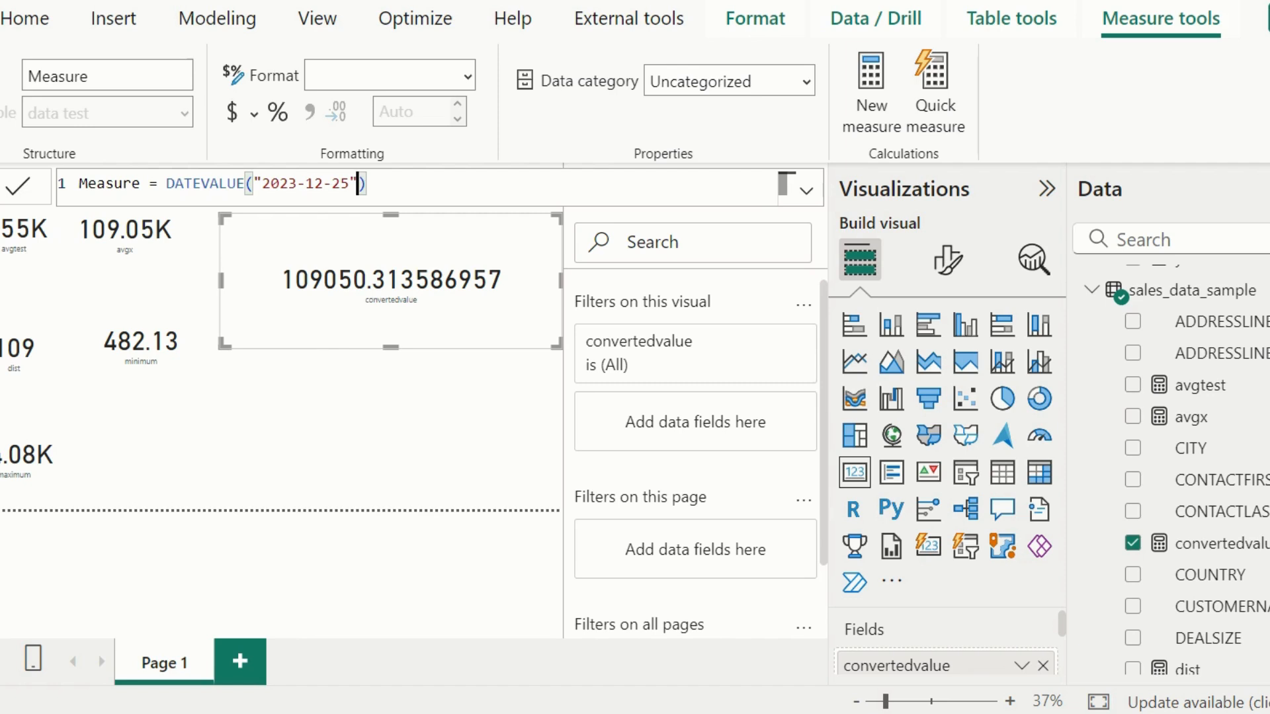
key(Return)
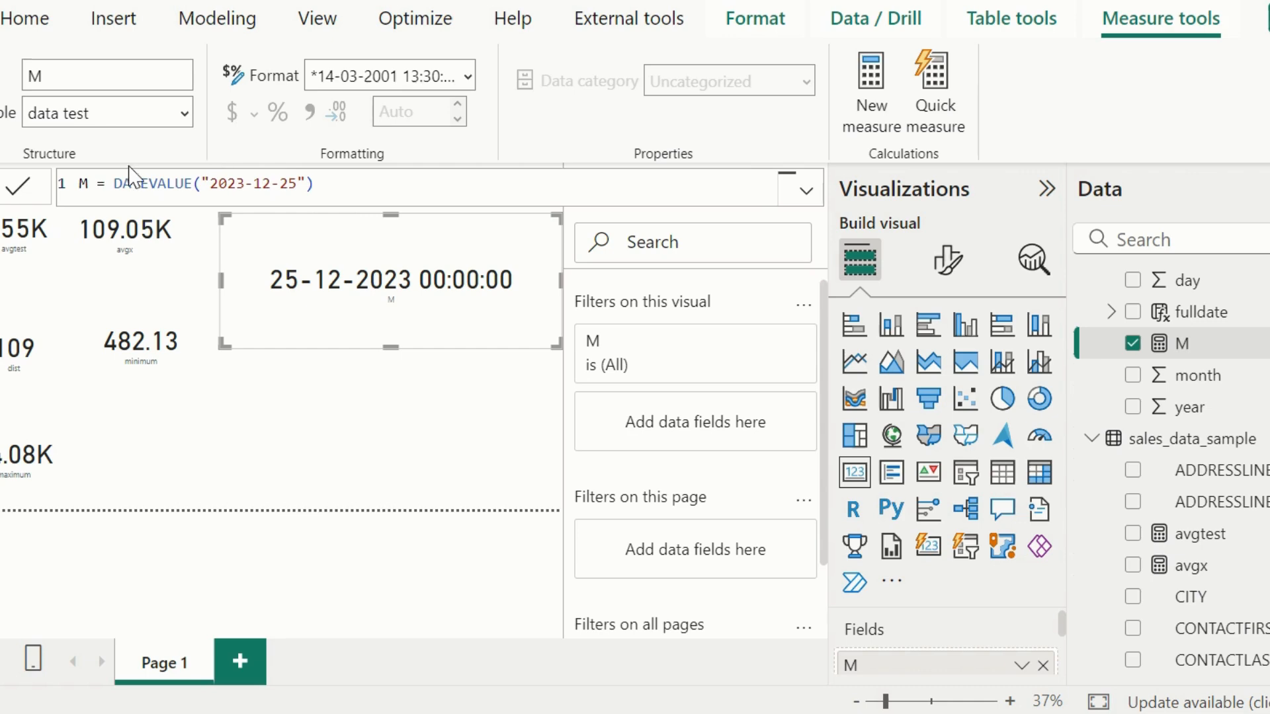
click(26, 30)
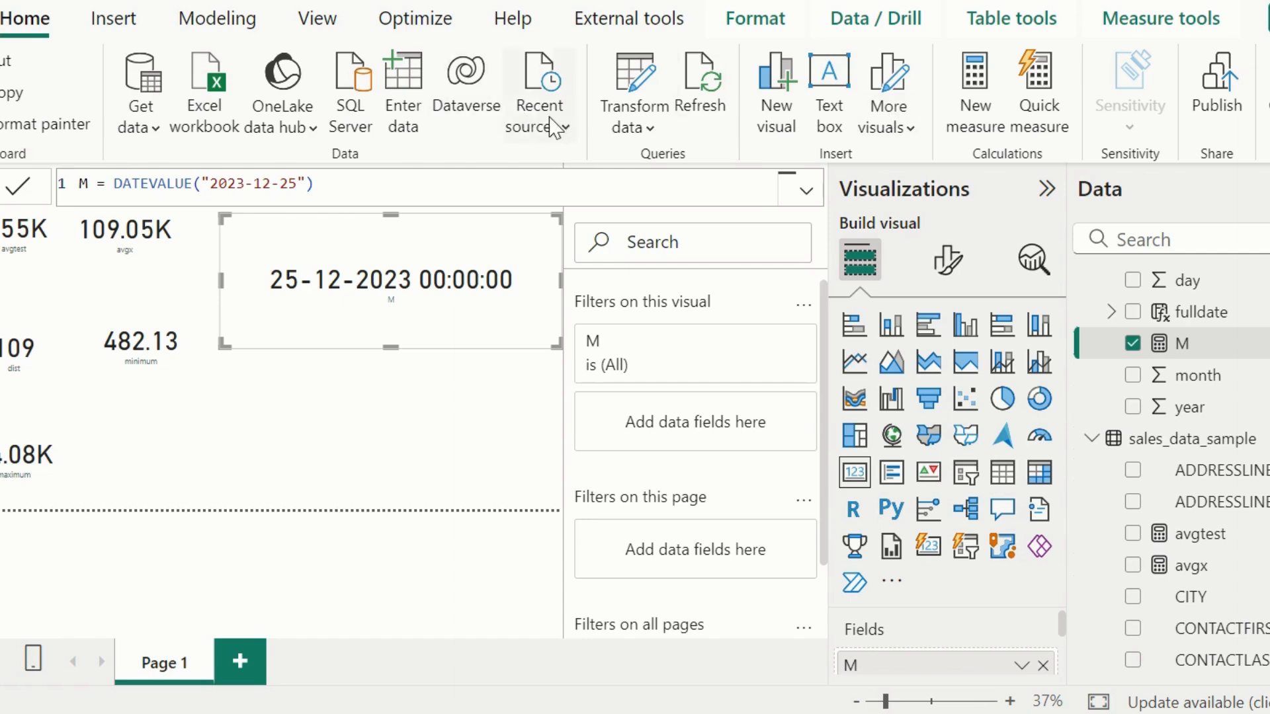
click(102, 27)
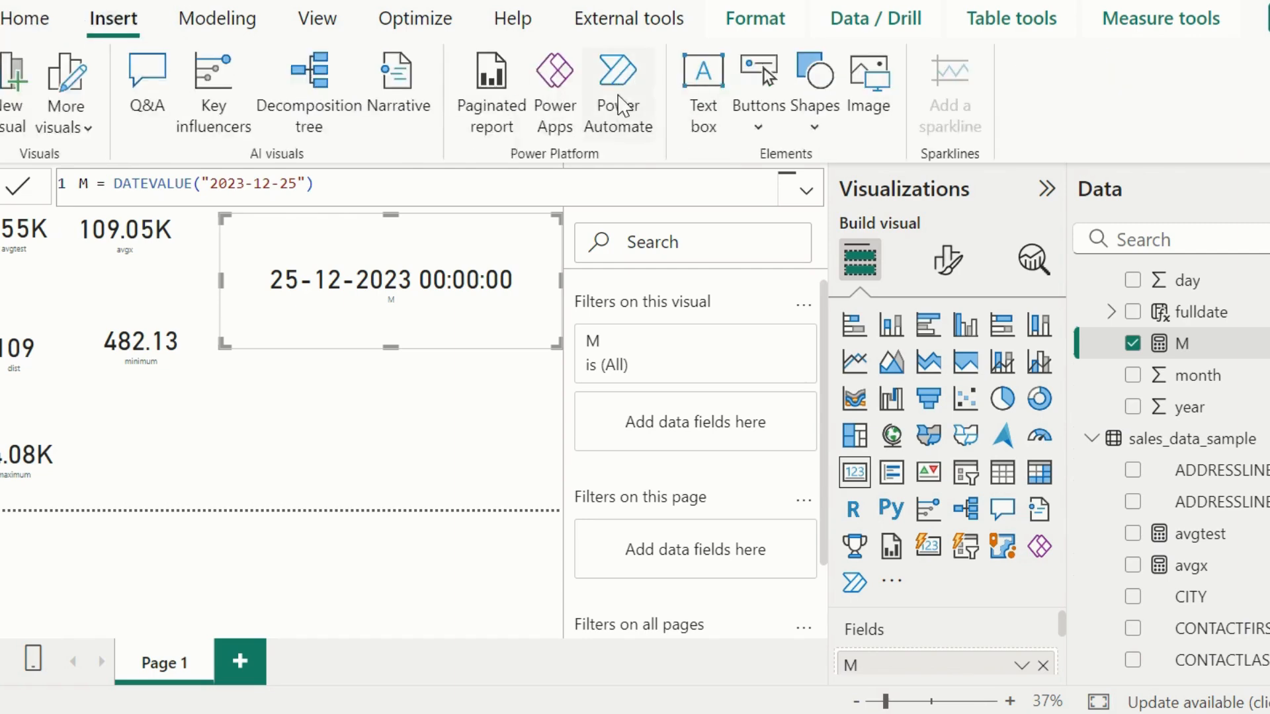
click(13, 18)
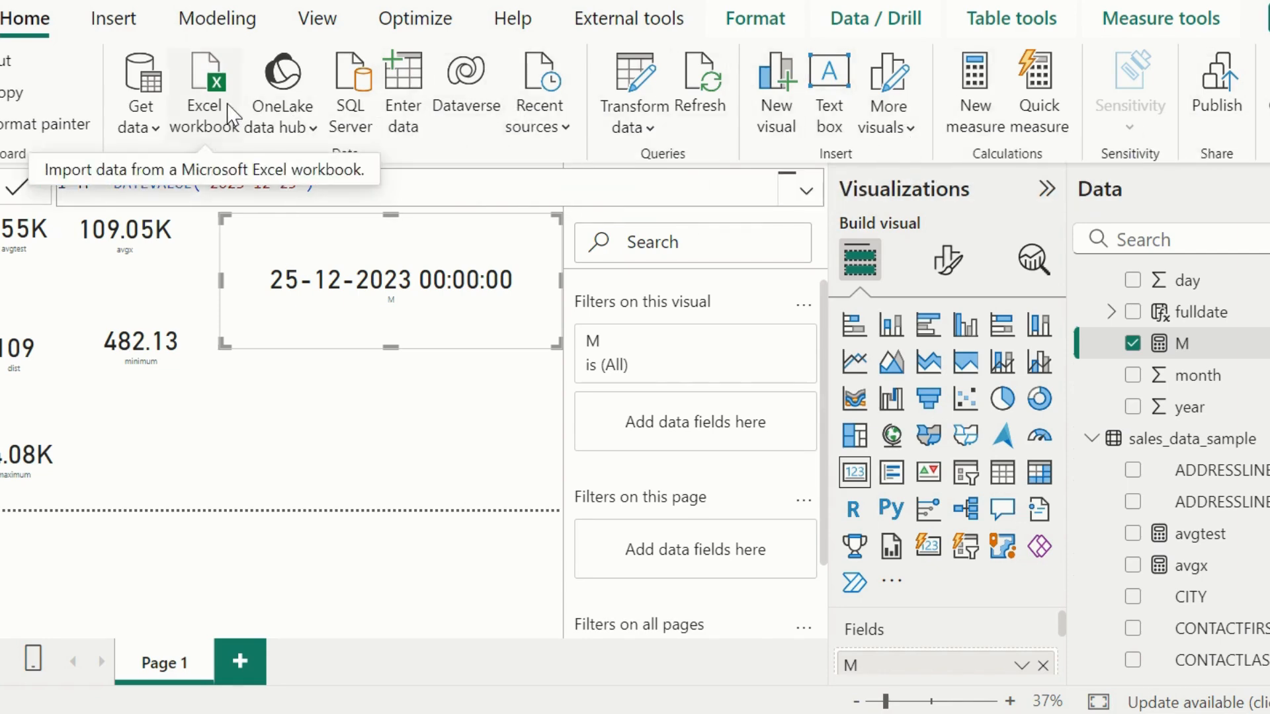
In the table view, start a new calculated table named calander date.
click(3, 231)
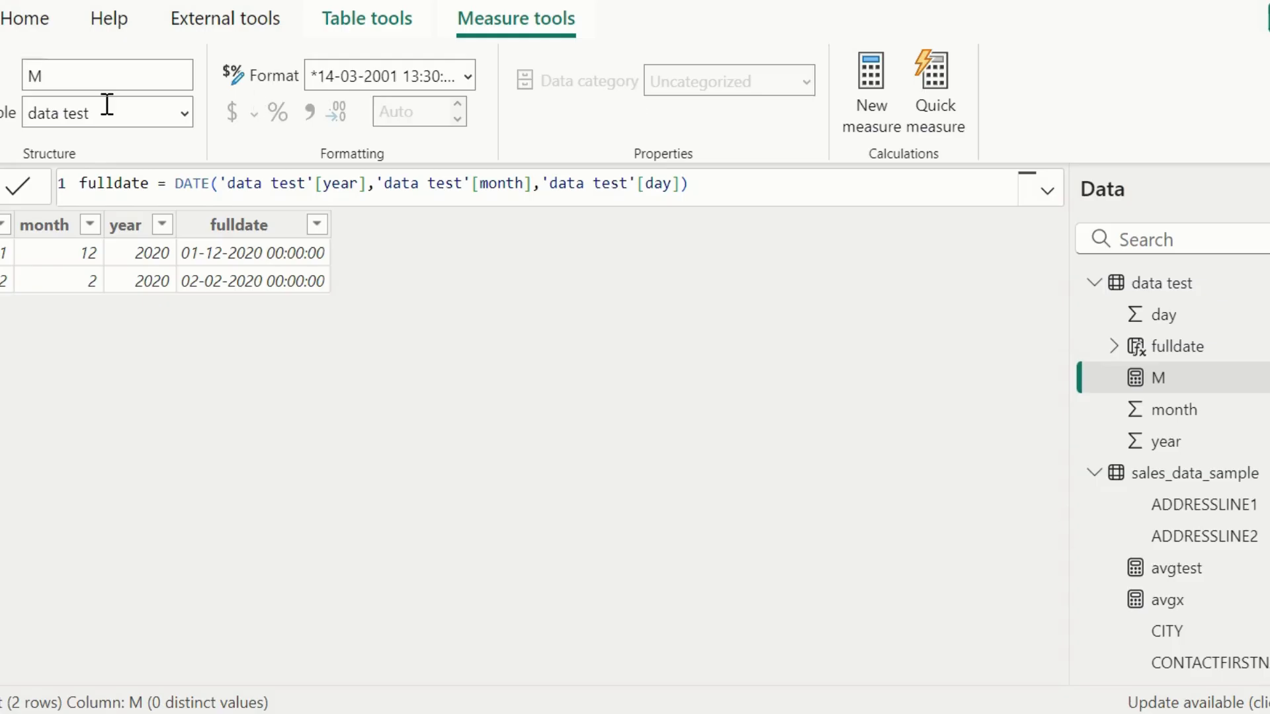
click(29, 26)
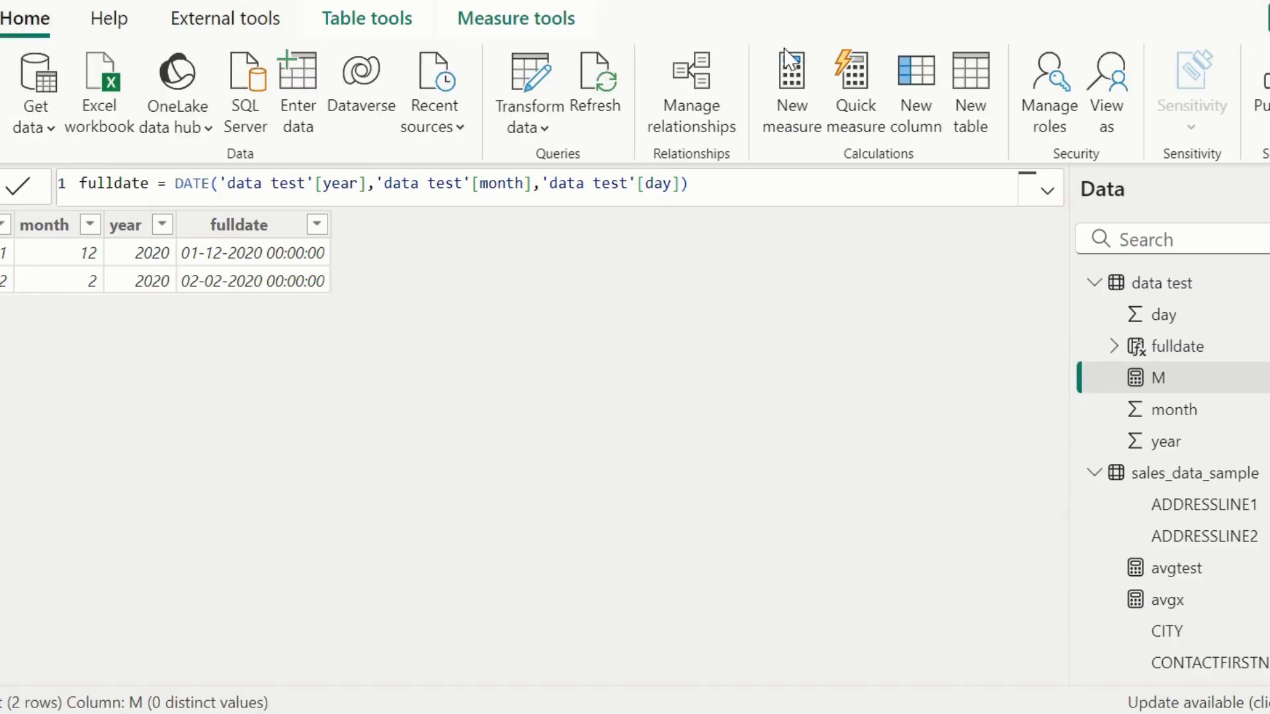
click(975, 87)
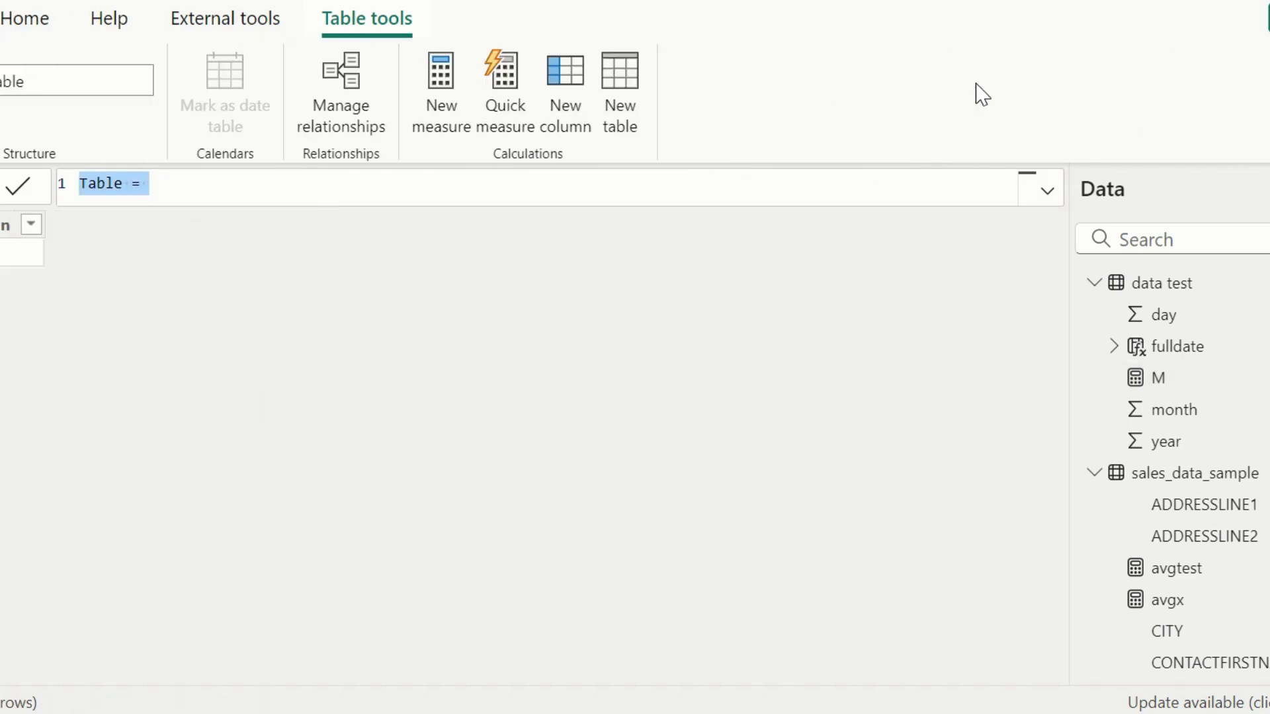
text(cala)
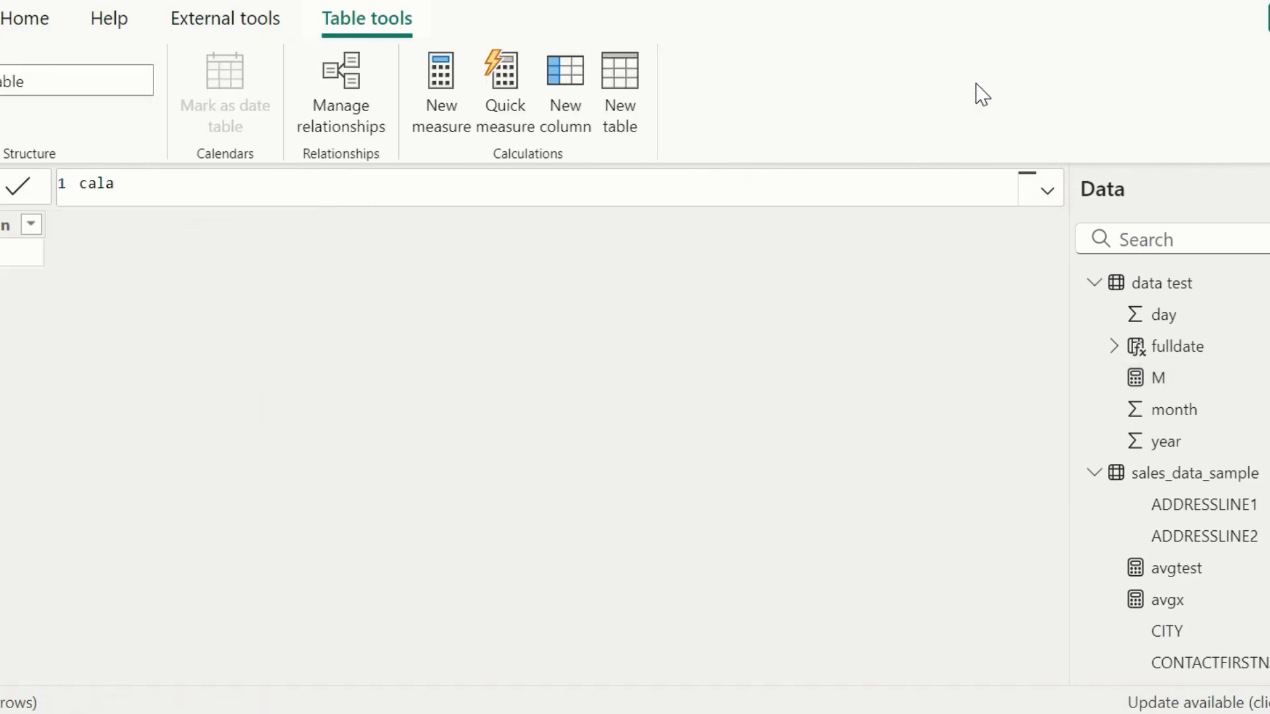
text(nder date=)
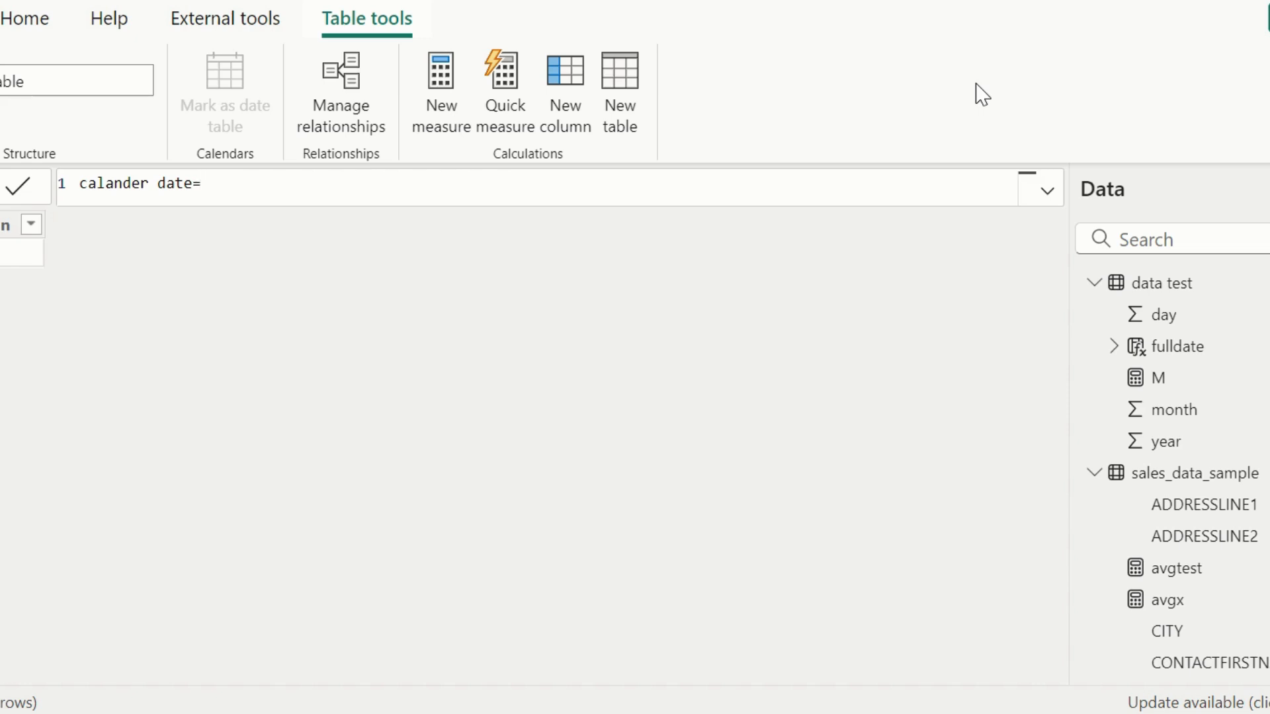
Begin the table formula with the CALENDAR function and use date(2020,1,1) as its start date.
text(cal)
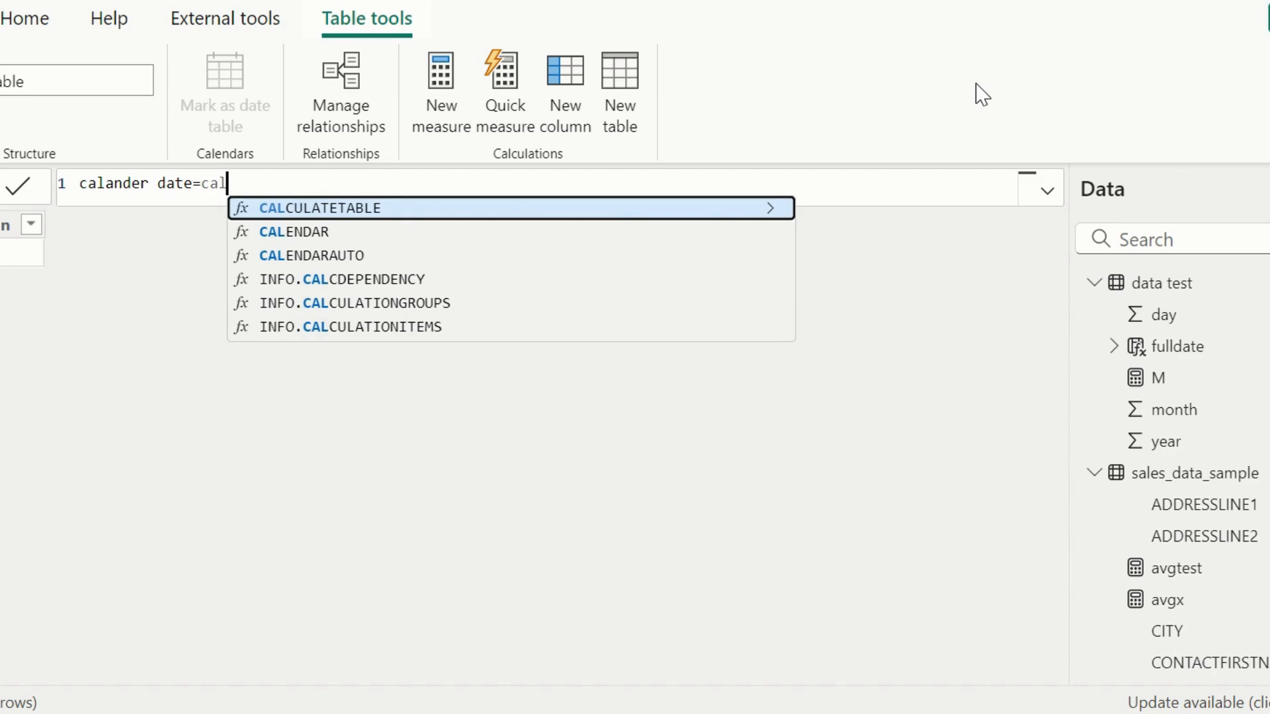
key(Down)
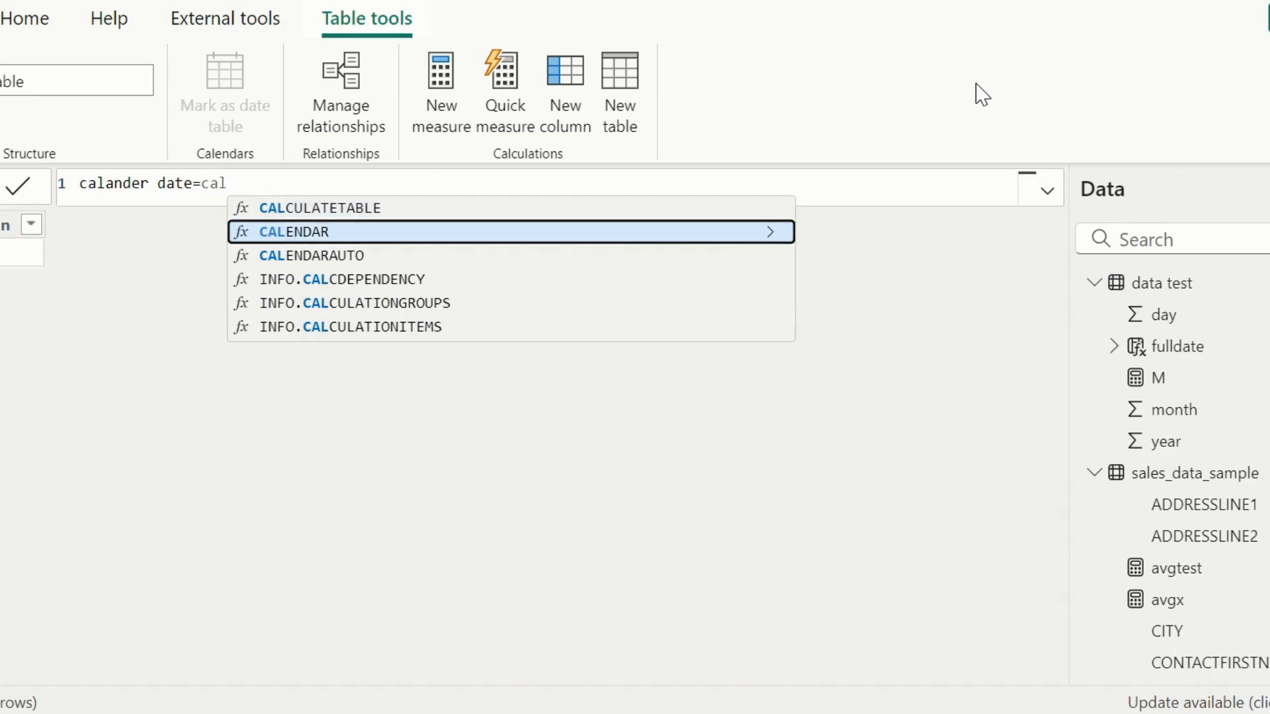
key(Tab)
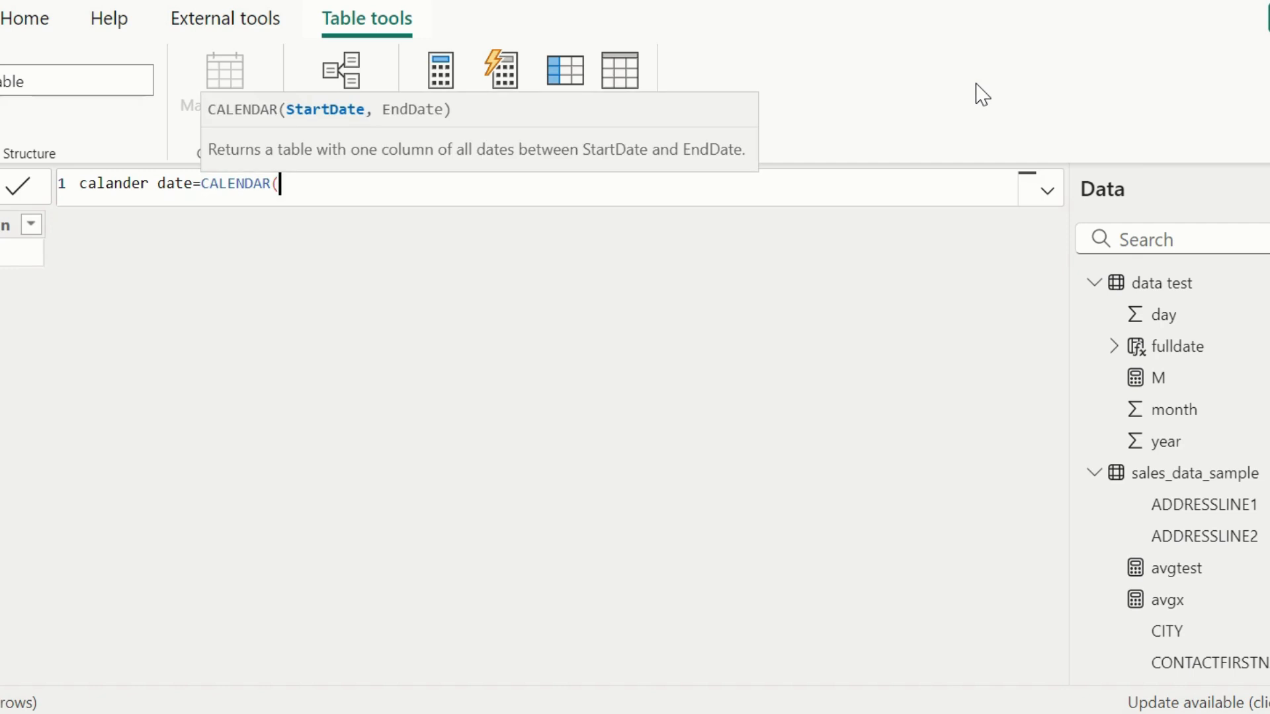
text(date)
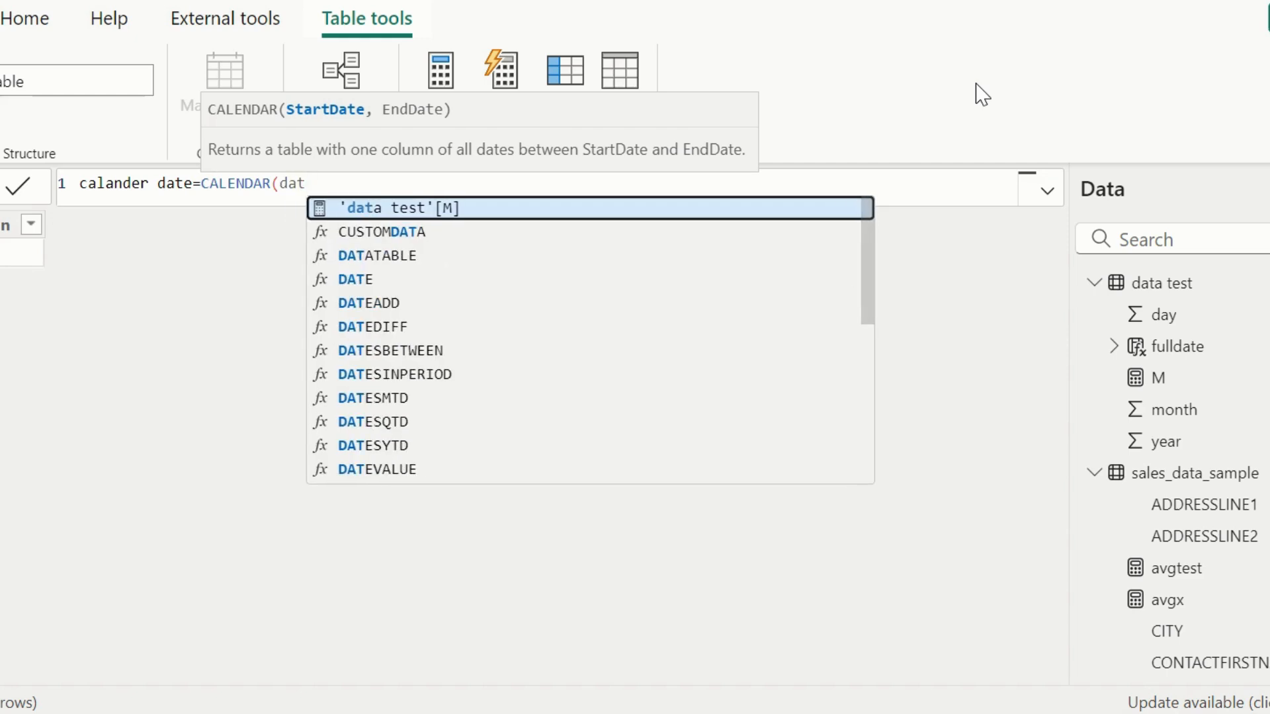
text(()
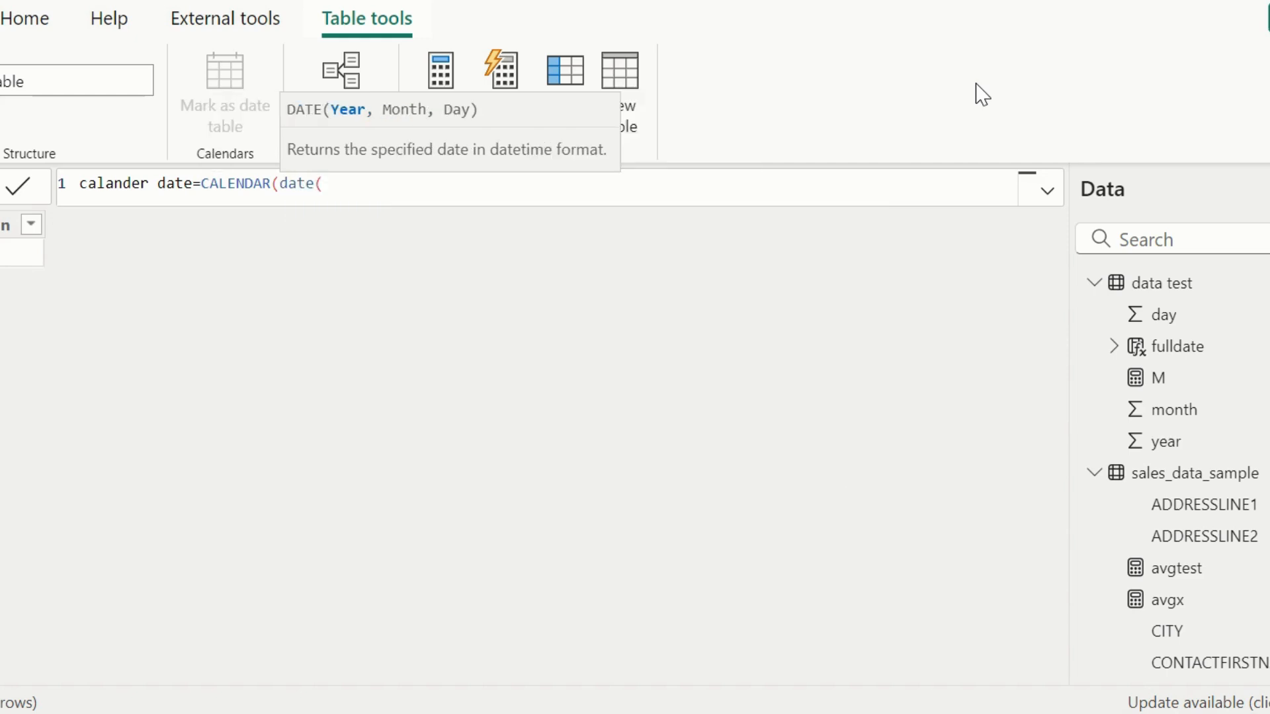
text(2020,1,1)
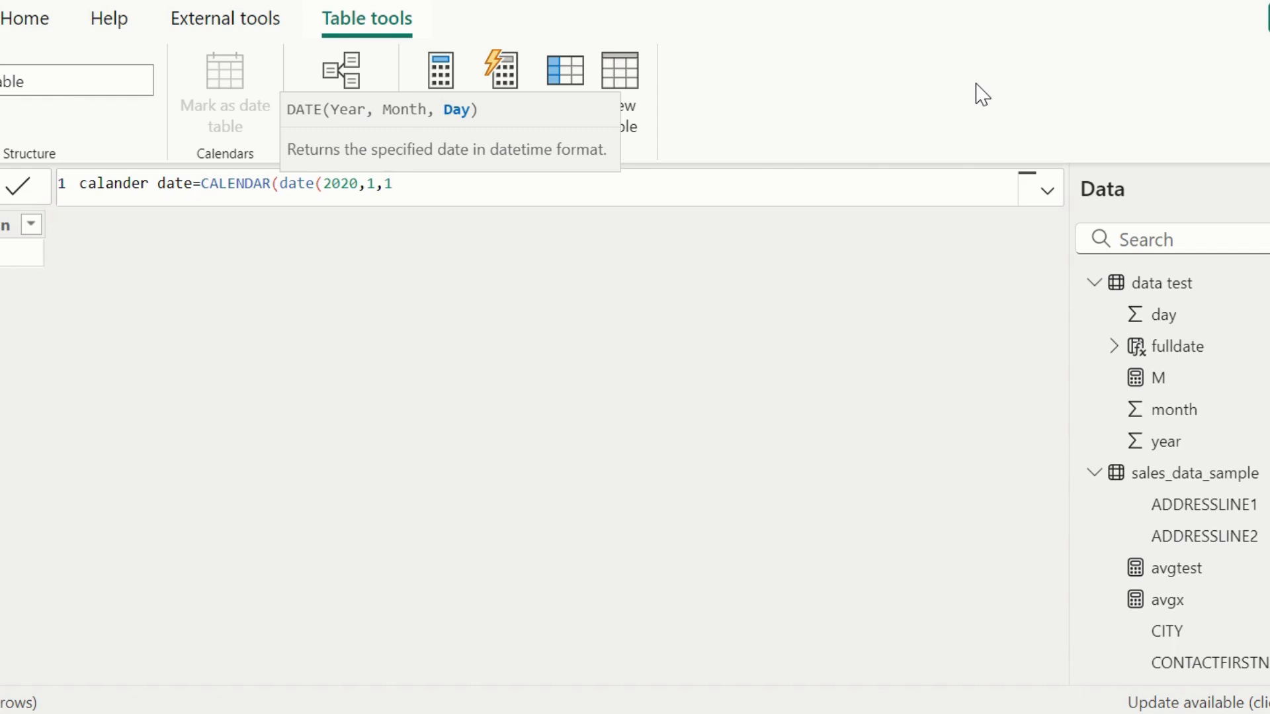
text(),)
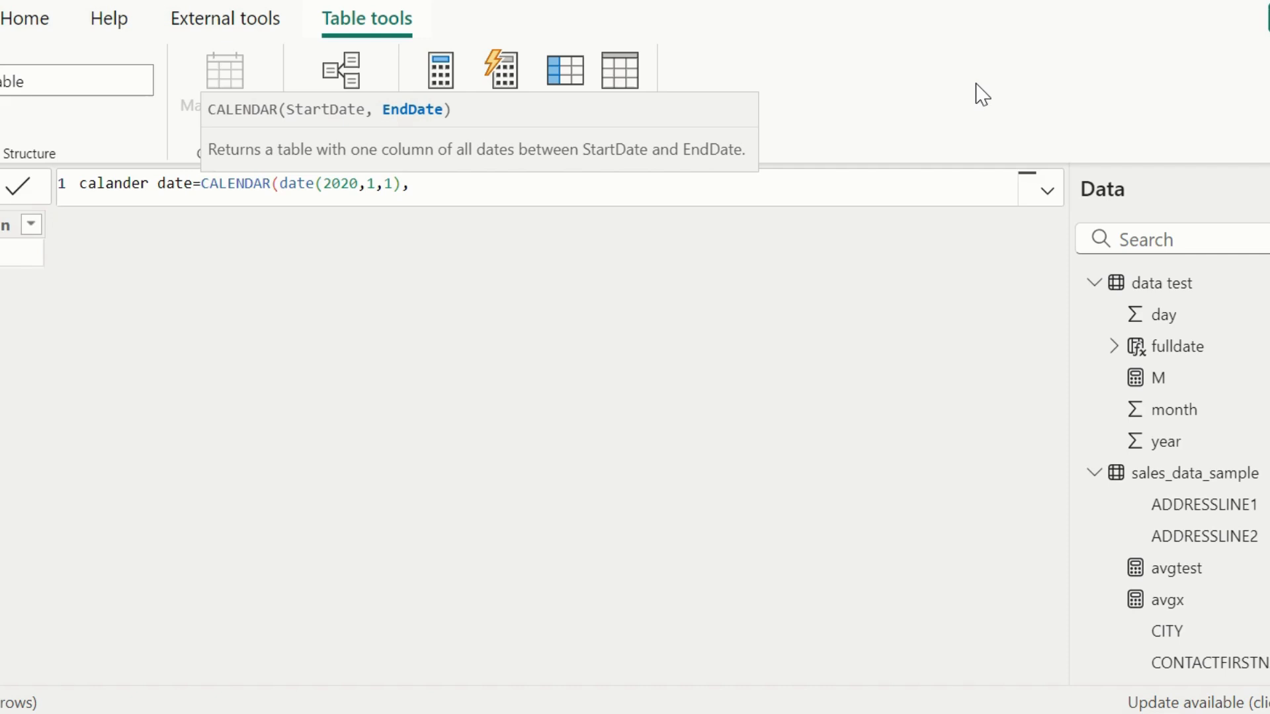
Use DATE(2023,12,31) as the CALENDAR end date, close the function, and commit the calander date table.
text(date)
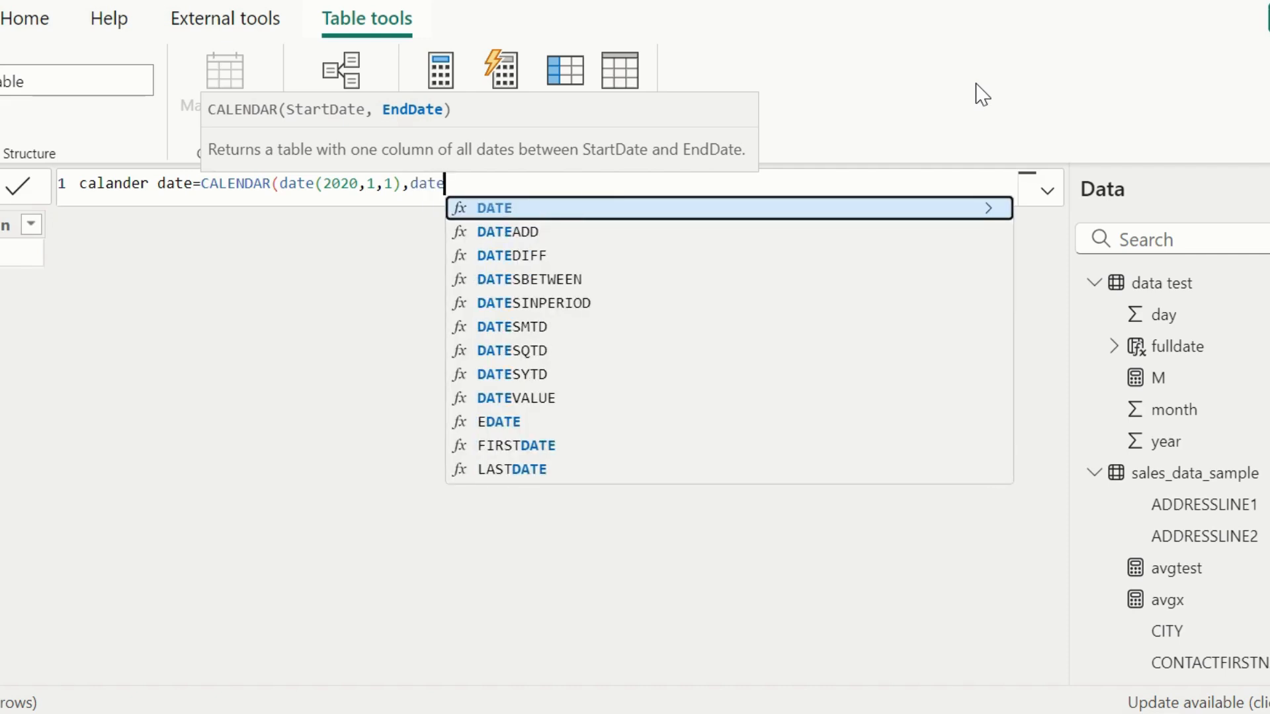
key(Tab)
text(2023,12,31)))
key(Return)
Examine the generated rows of the calander date table and the dates in the Date column's filter list.
scroll(92, 325, down, 12)
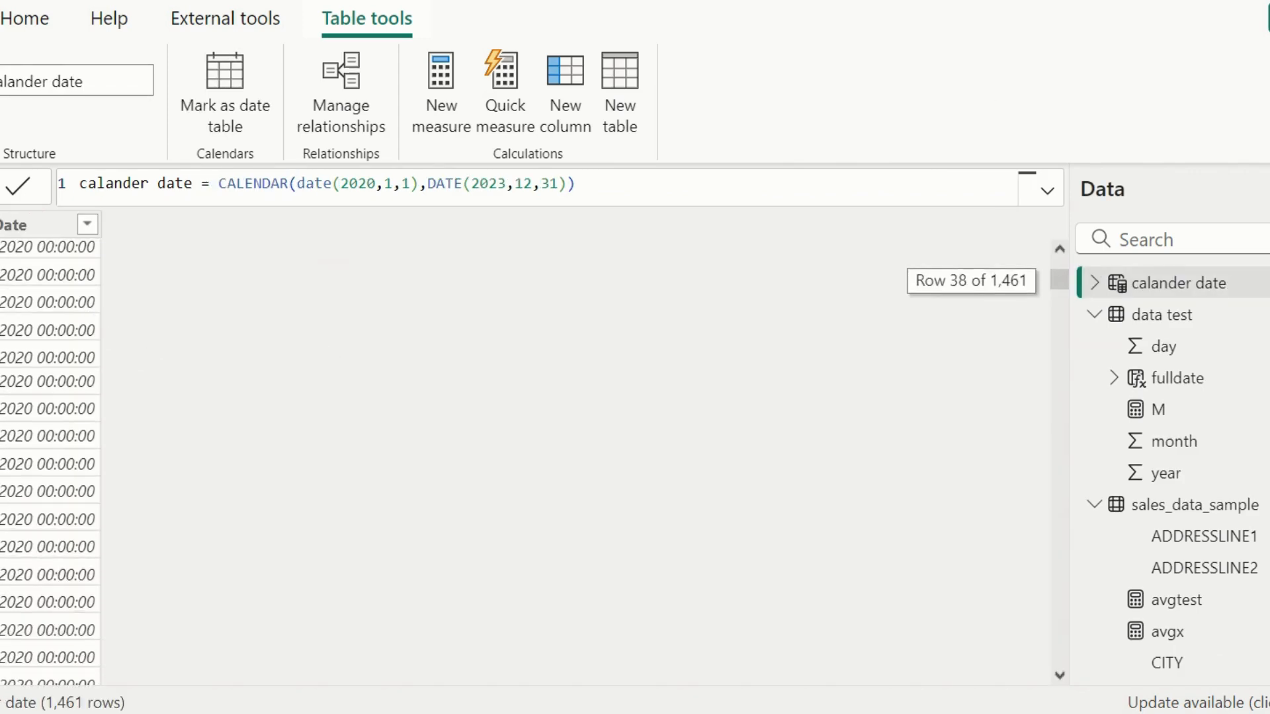
click(87, 224)
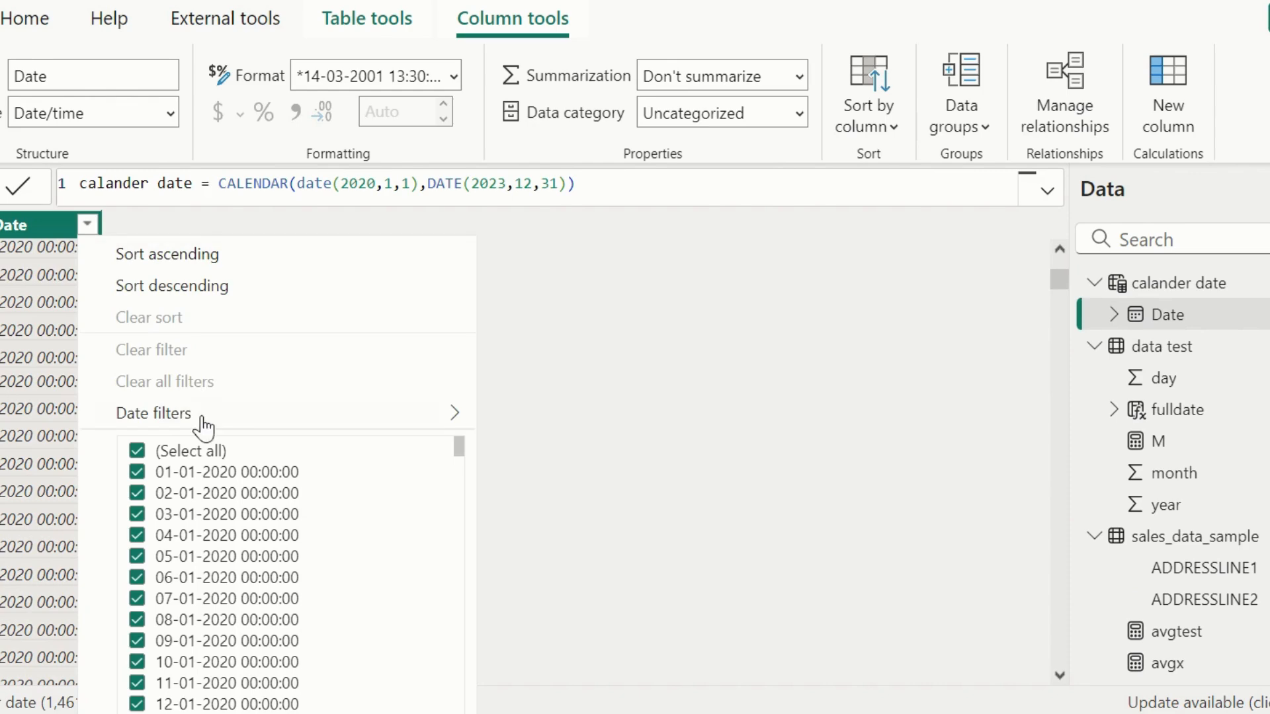
scroll(198, 480, down, 1)
scroll(198, 480, up, 1)
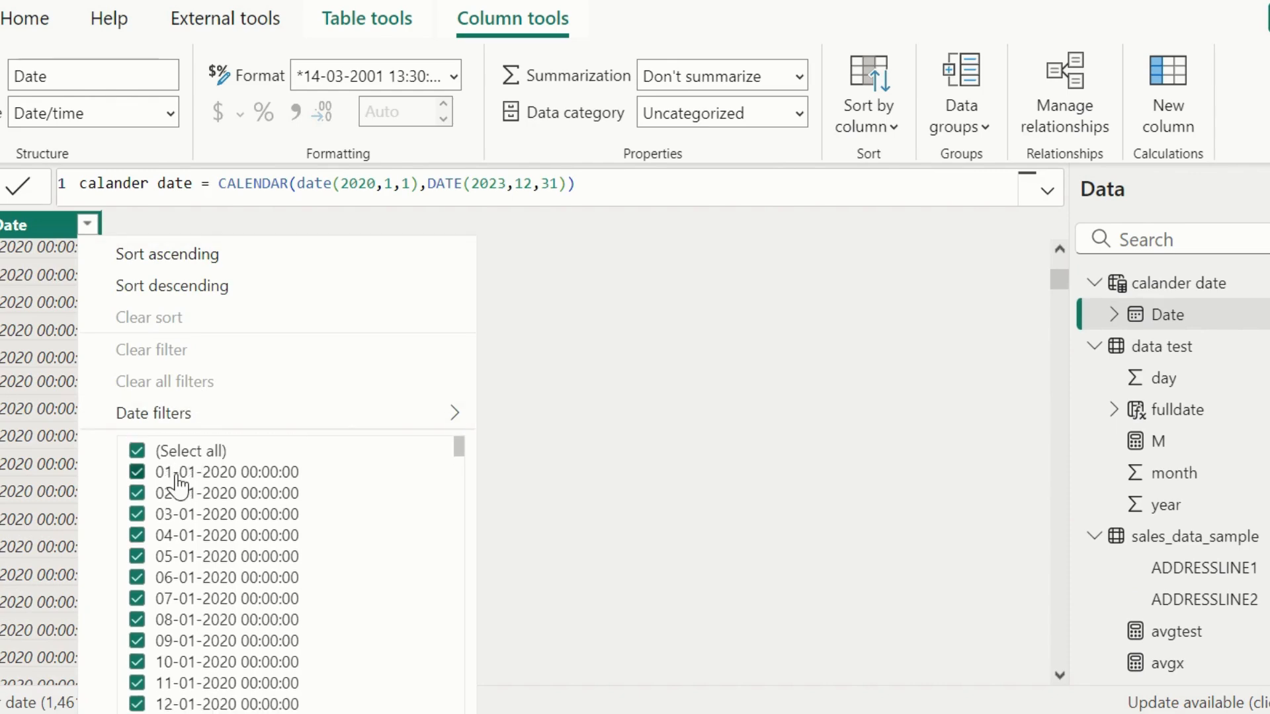
scroll(167, 483, down, 1)
scroll(167, 482, down, 20)
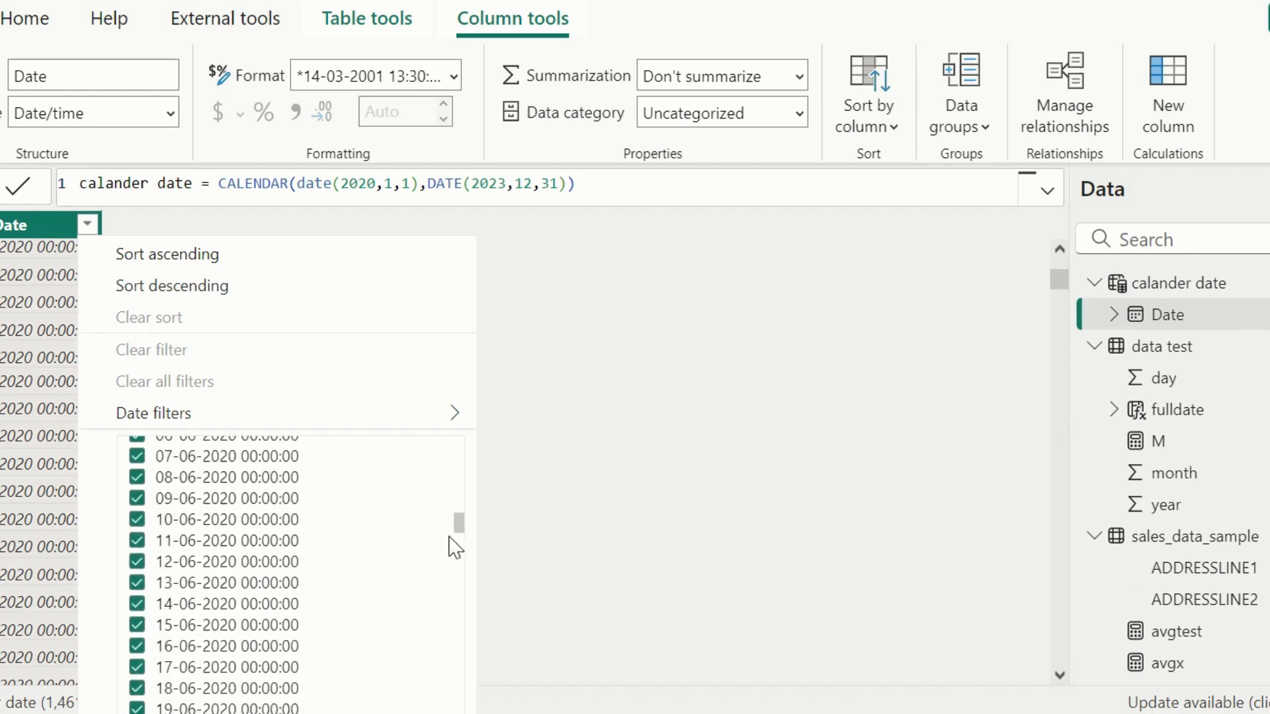